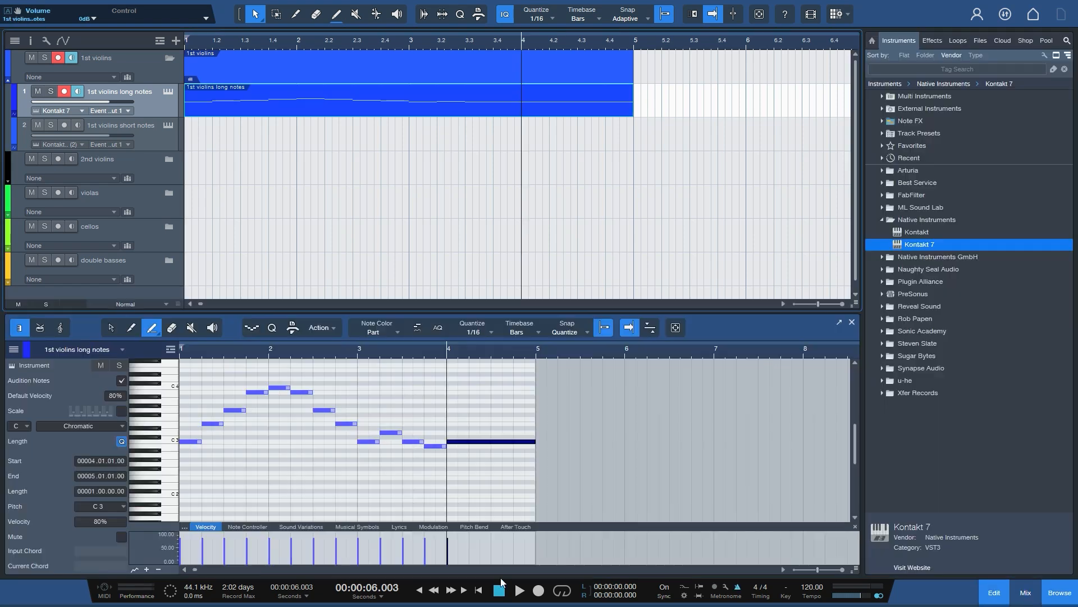
Play back the 1st violins long notes part, then stop and return the playback position to the start.
left_click(519, 589)
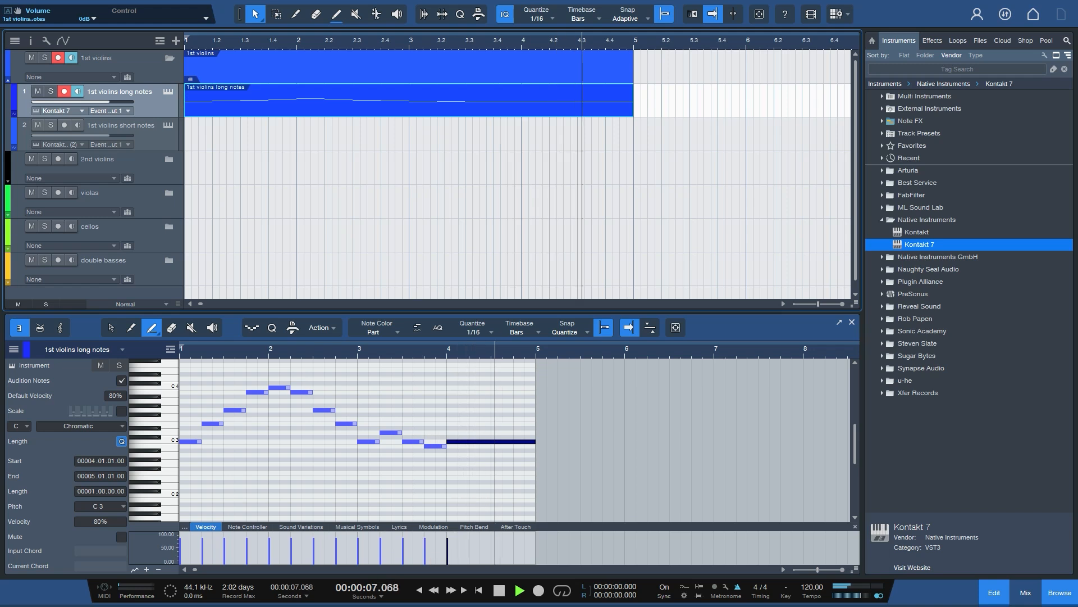
left_click(496, 592)
left_click(497, 592)
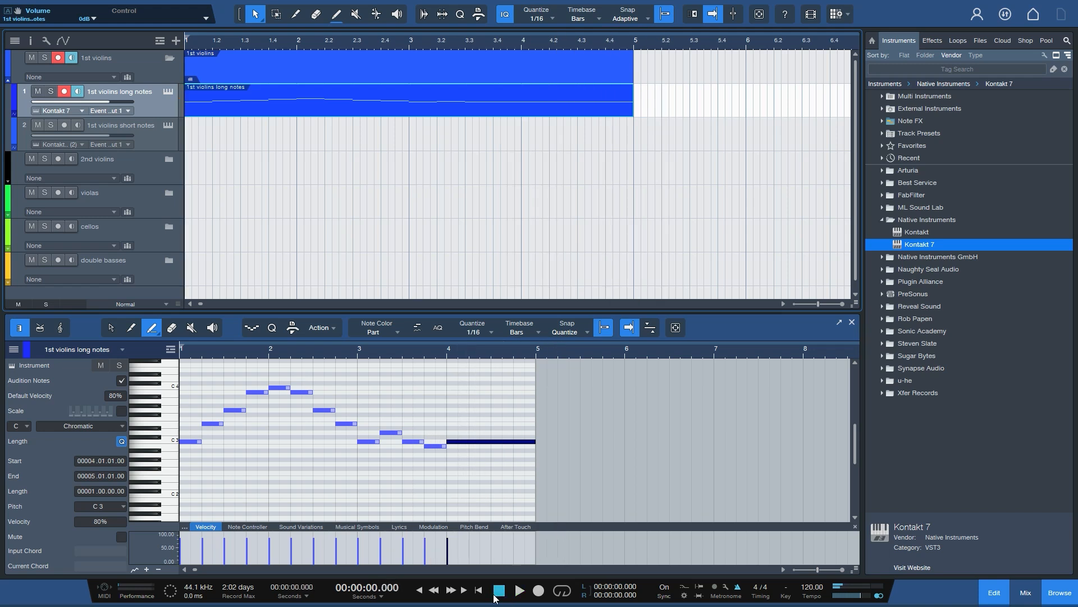
Set the delay of the 1st violins long notes track to -220 ms and play the part back.
left_click(30, 43)
left_click(83, 150)
type("-220")
key("Return")
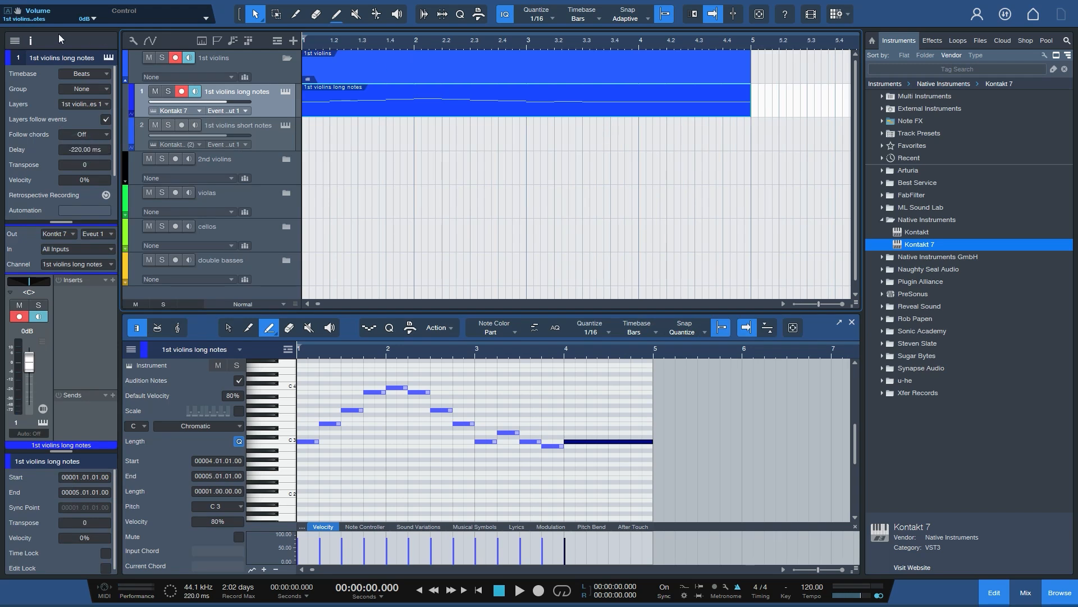
left_click(30, 40)
left_click(517, 592)
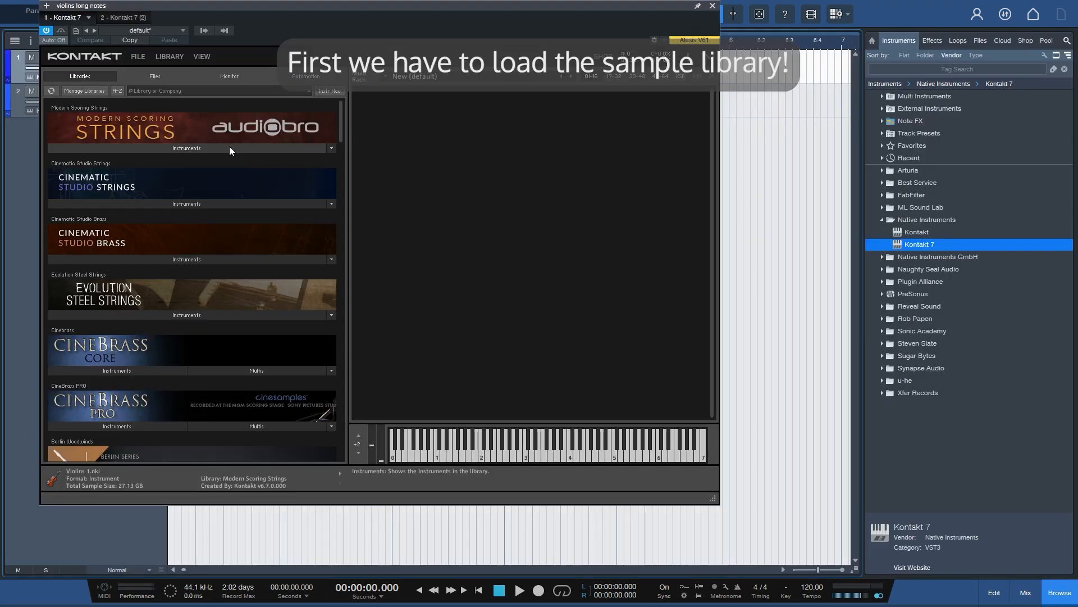
Load Violins 1.nki from the Modern Scoring Strings library and open its switcher editor.
left_click(220, 146)
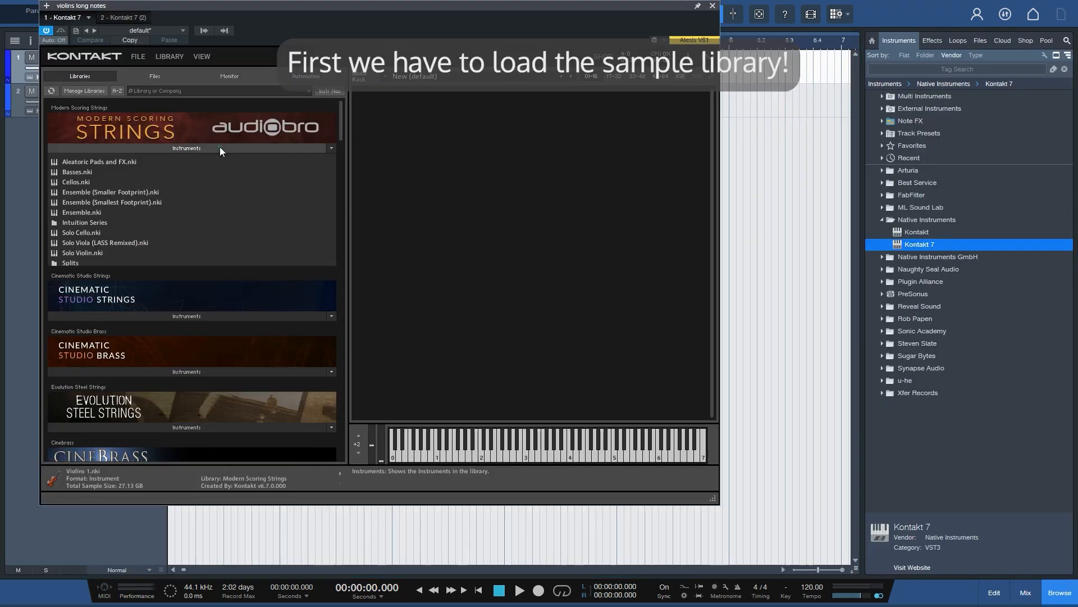
left_click(84, 283)
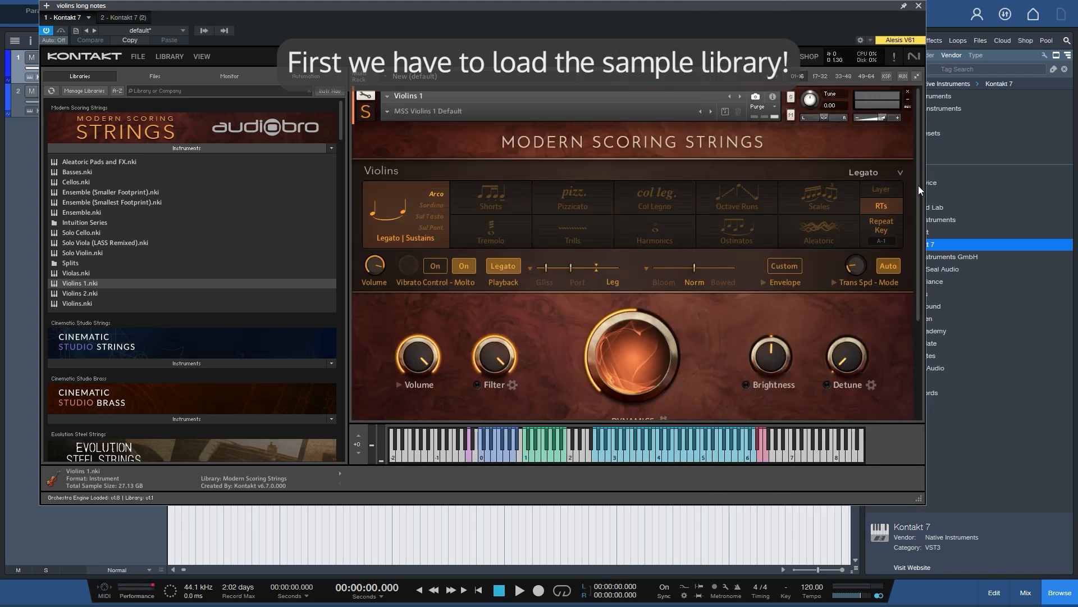
left_click_drag(918, 187, 931, 301)
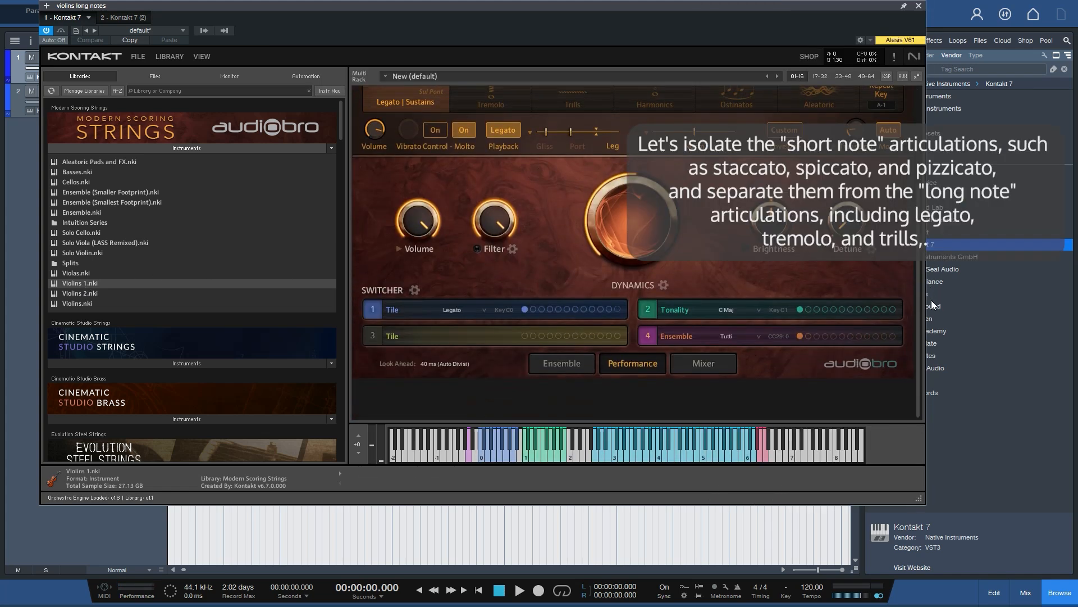
left_click(415, 289)
Clear all articulations below Sul Pont in the first Tile Switcher of the long notes instrument, starting with Shorts.
left_click(421, 166)
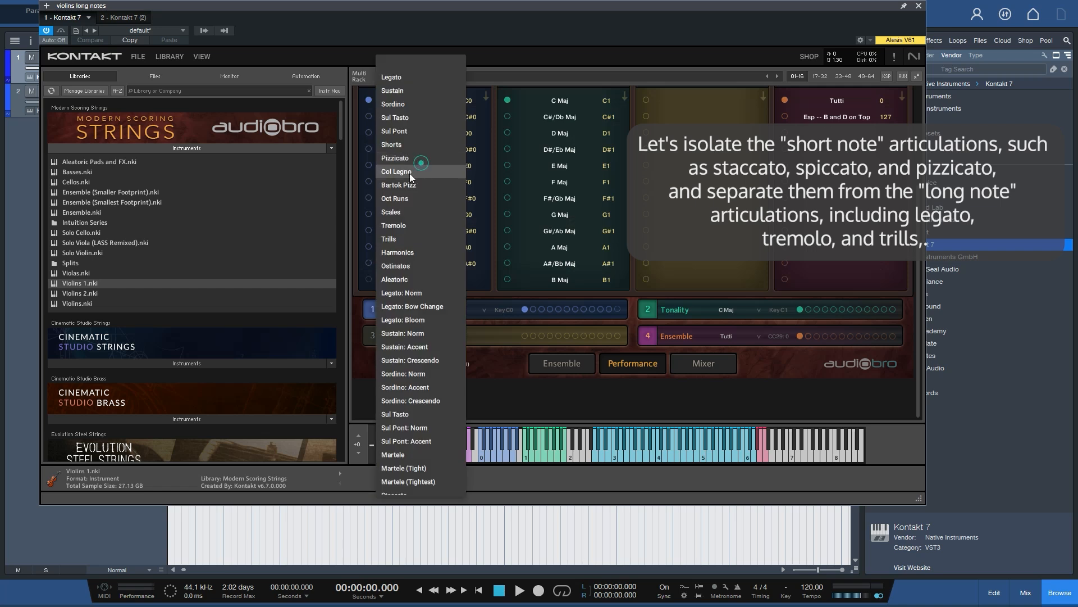
left_click(402, 64)
left_click(416, 184)
left_click(391, 64)
left_click(424, 203)
left_click(406, 69)
left_click(420, 204)
left_click(405, 62)
left_click(418, 231)
left_click(411, 67)
left_click(420, 250)
left_click(412, 69)
left_click(423, 251)
left_click(408, 60)
Assign Tremolo, Trills and Harmonics to the three Tile Switcher slots following Sul Pont in the long notes instrument.
left_click(422, 165)
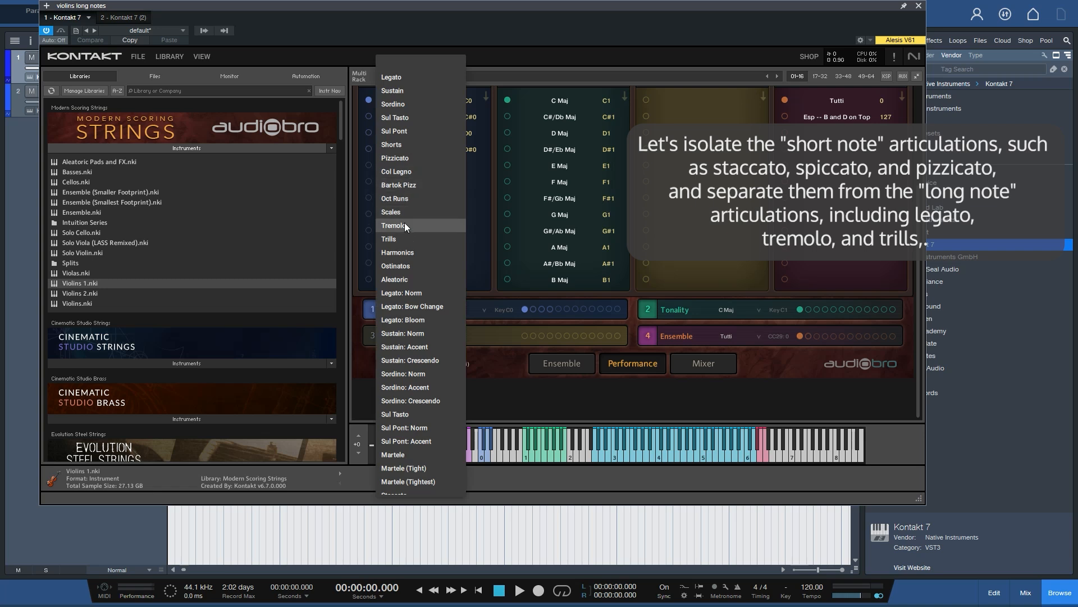
left_click(404, 225)
left_click(421, 183)
left_click(387, 233)
left_click(420, 200)
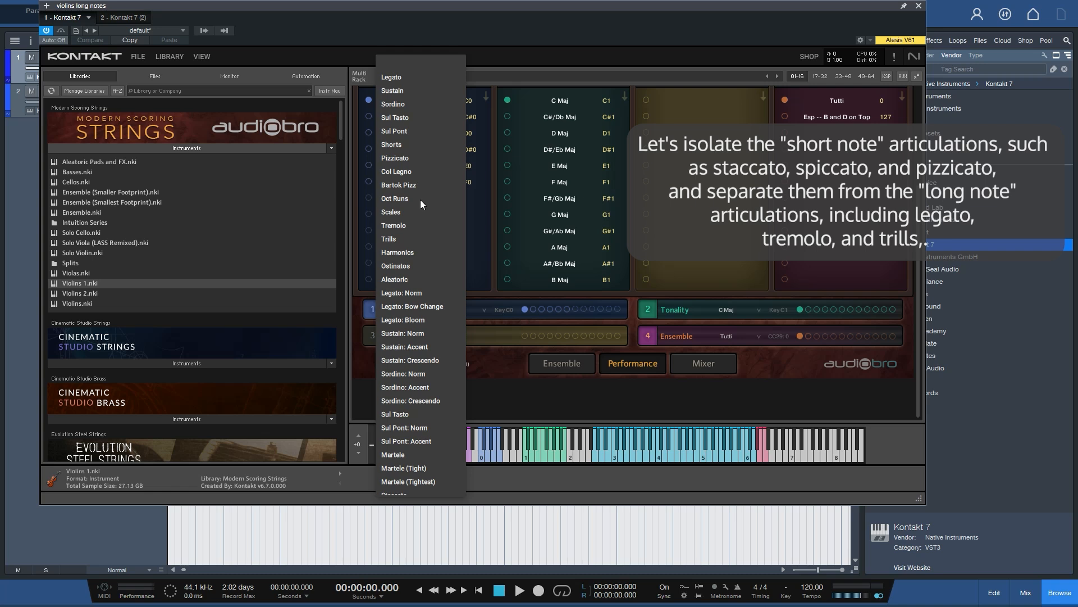
left_click(399, 253)
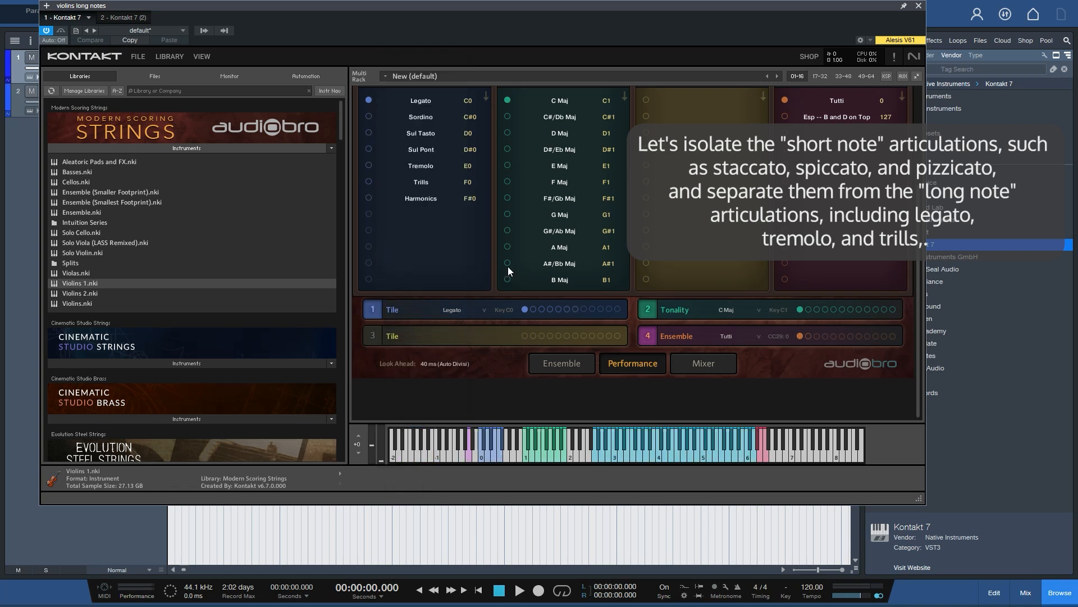
scroll(919, 237, "up", 3)
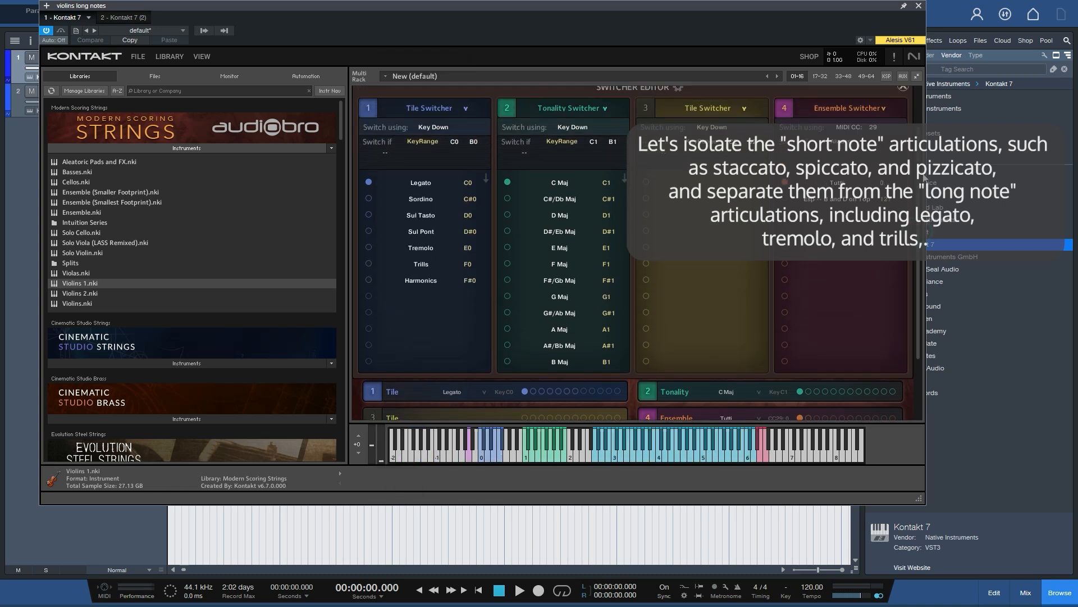
scroll(921, 157, "up", 5)
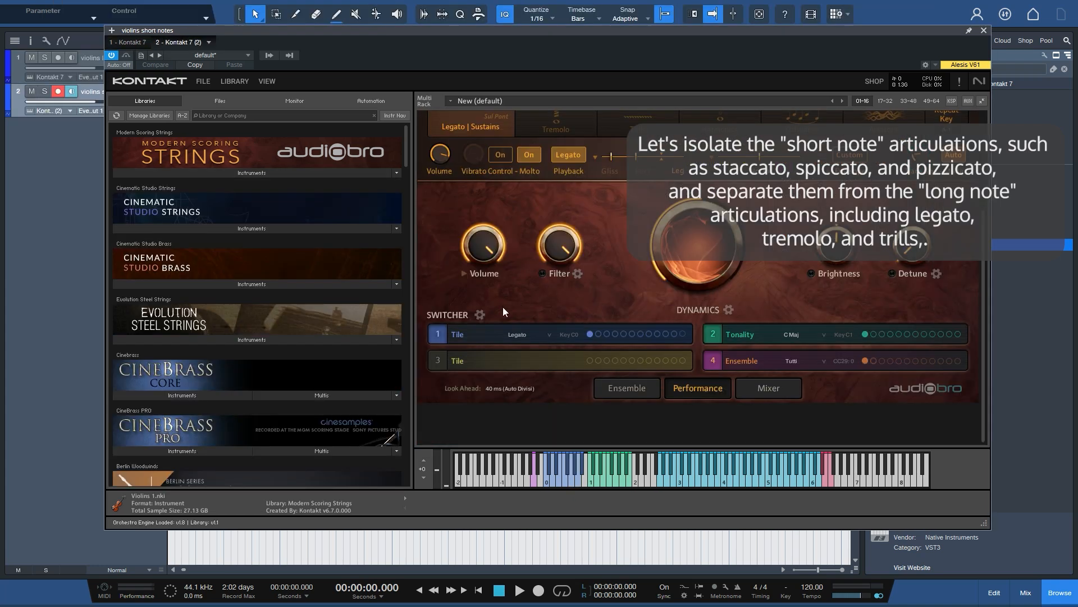
Clear every articulation slot of the first Tile Switcher in the short notes instrument's switcher editor, from Legato to Aleatoric.
left_click(480, 315)
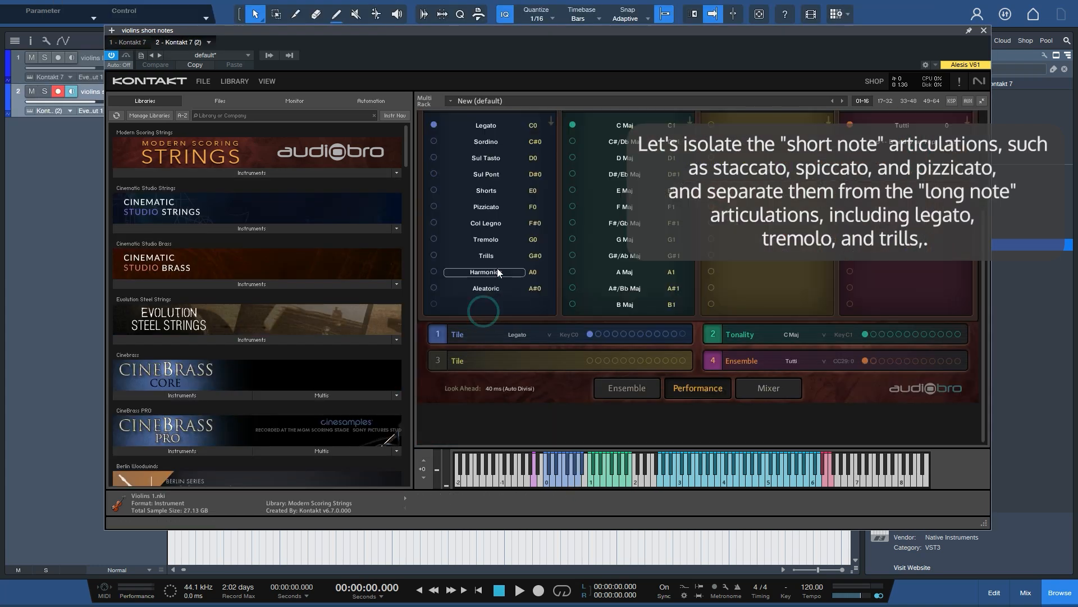
scroll(484, 312, "up", 1)
left_click(484, 143)
left_click(472, 90)
left_click(473, 154)
left_click(473, 89)
left_click(476, 172)
left_click(473, 90)
left_click(486, 191)
left_click(473, 90)
left_click(490, 206)
left_click(476, 88)
left_click(486, 223)
left_click(464, 88)
left_click(485, 239)
left_click(472, 89)
left_click(495, 256)
left_click(457, 85)
left_click(497, 273)
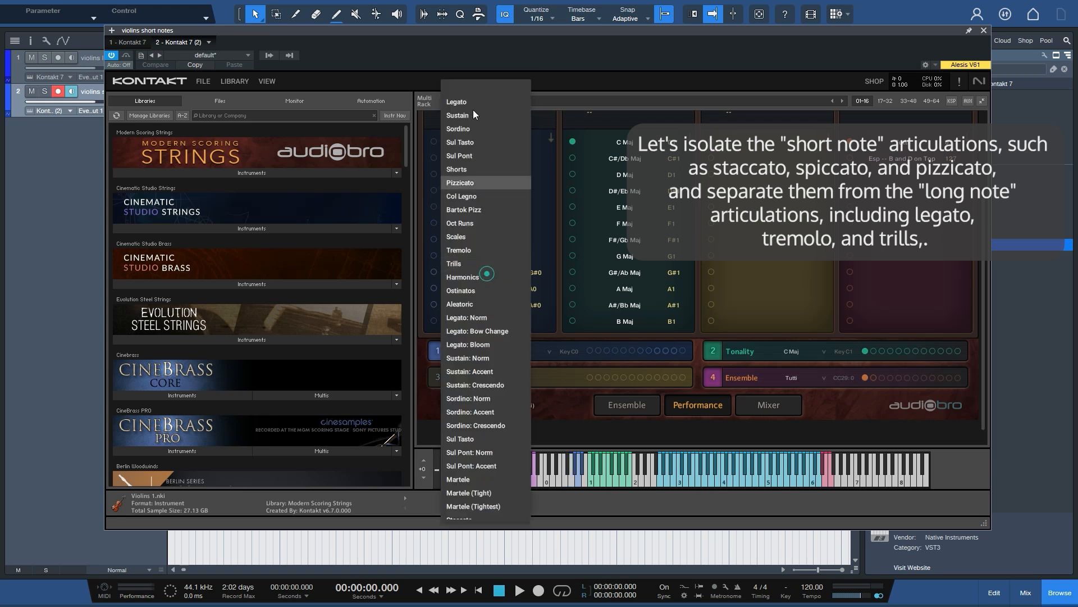
left_click(469, 89)
left_click(493, 292)
left_click(479, 93)
left_click(477, 302)
left_click(460, 89)
Assign Shorts, Pizzicato, Col Legno and Bartok Pizz to the short notes instrument's first four Tile Switcher slots and close the editor.
left_click(483, 141)
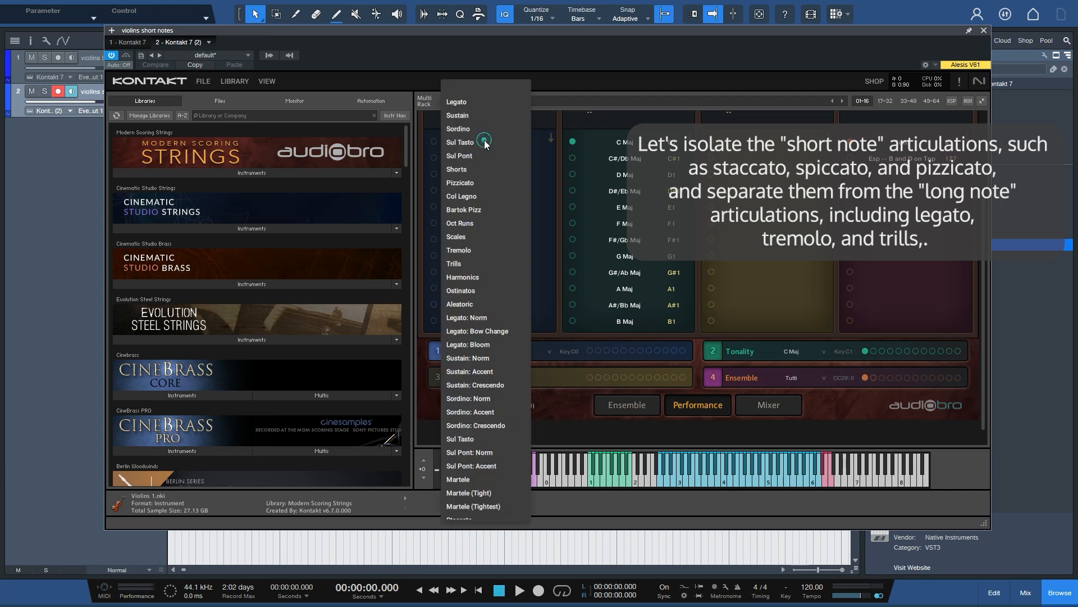
left_click(459, 167)
left_click(475, 163)
left_click(470, 185)
left_click(485, 178)
left_click(471, 196)
left_click(485, 187)
left_click(473, 211)
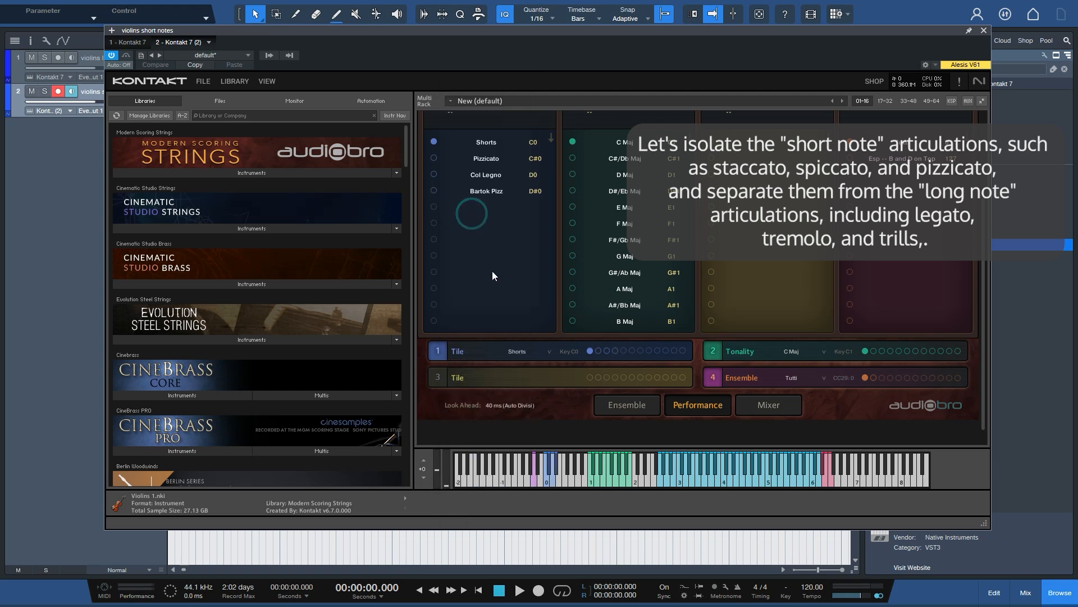
left_click_drag(981, 298, 988, 205)
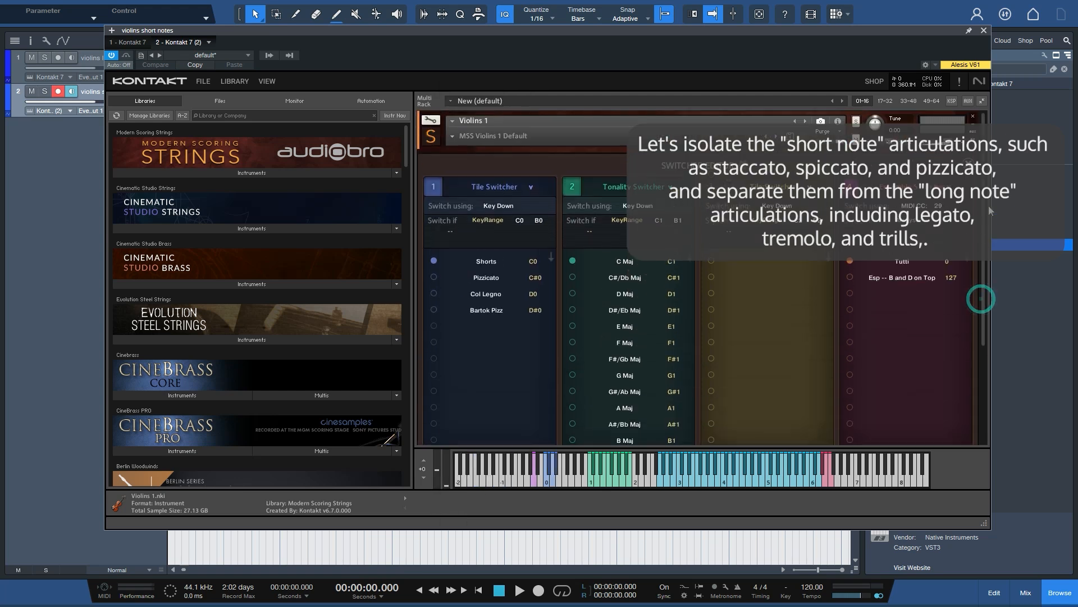
left_click(966, 163)
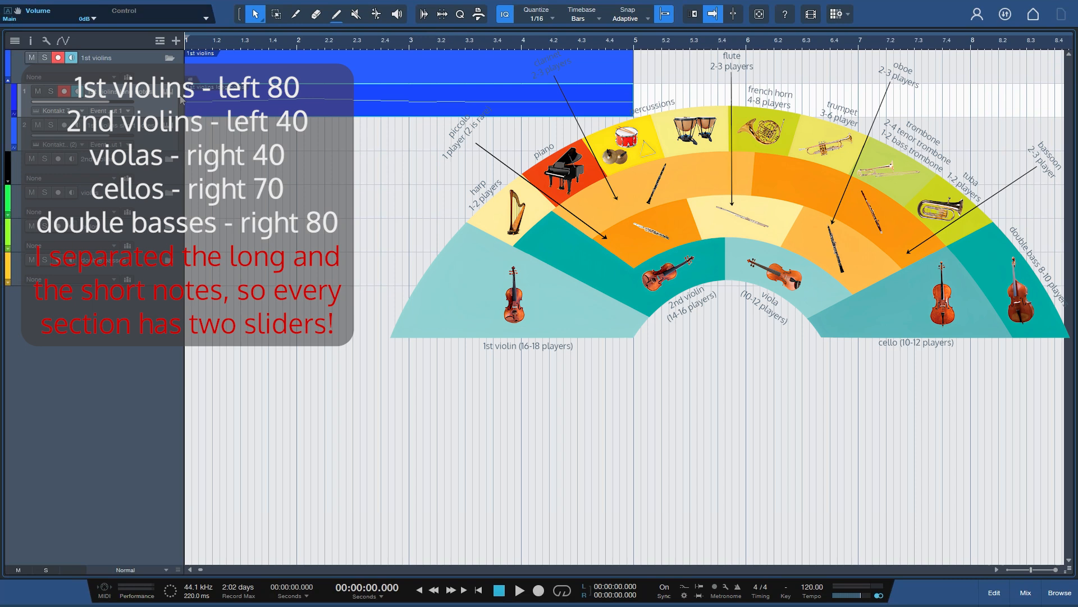
Show the mixer and pan both 1st violins channels to L80.
key("F3")
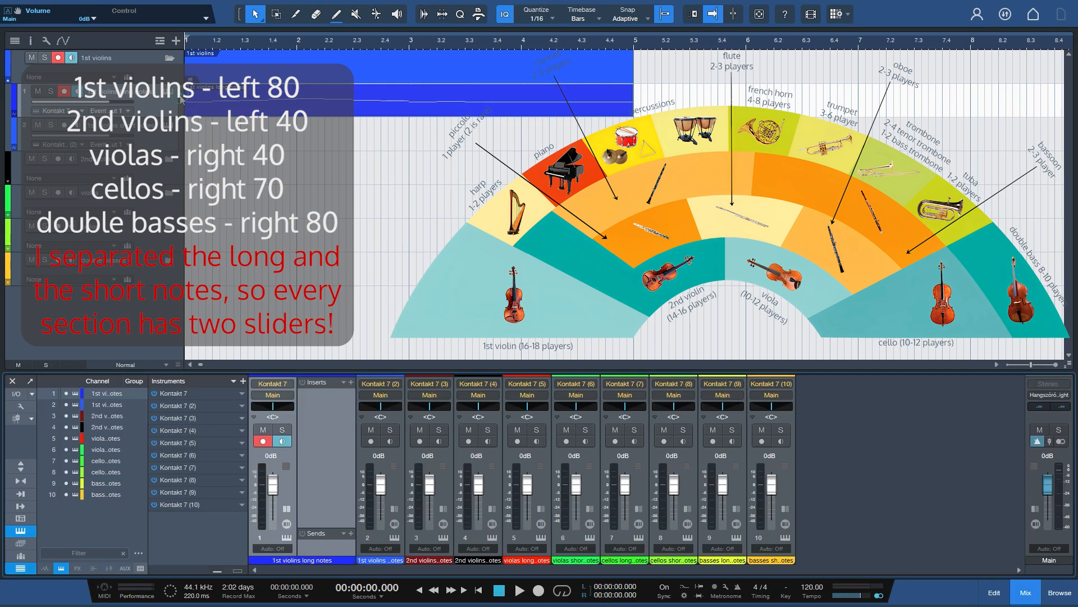
scroll(282, 412, "down", 5)
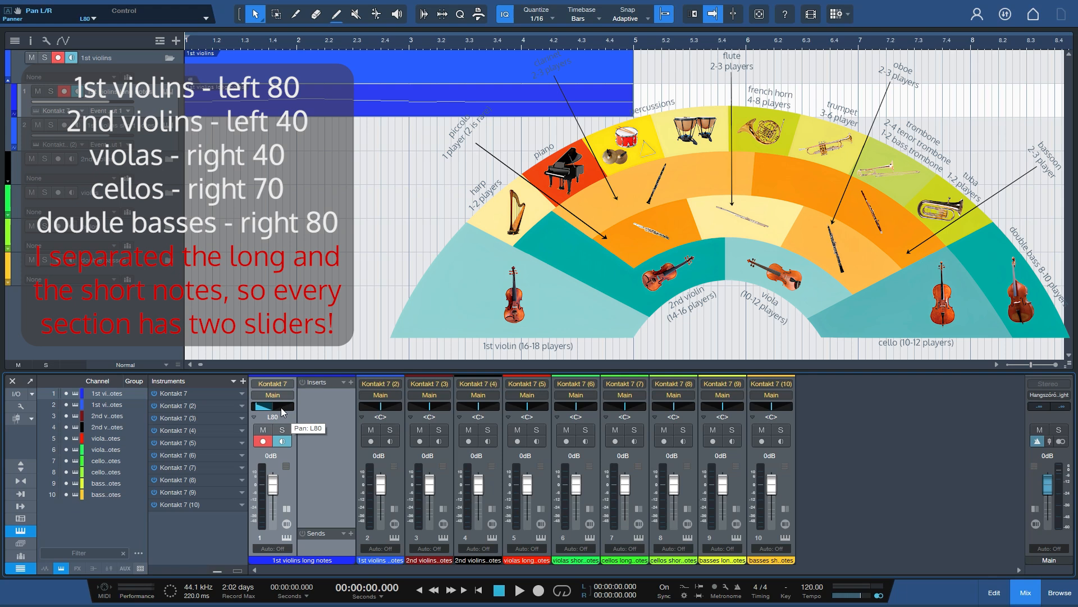
scroll(393, 407, "down", 4)
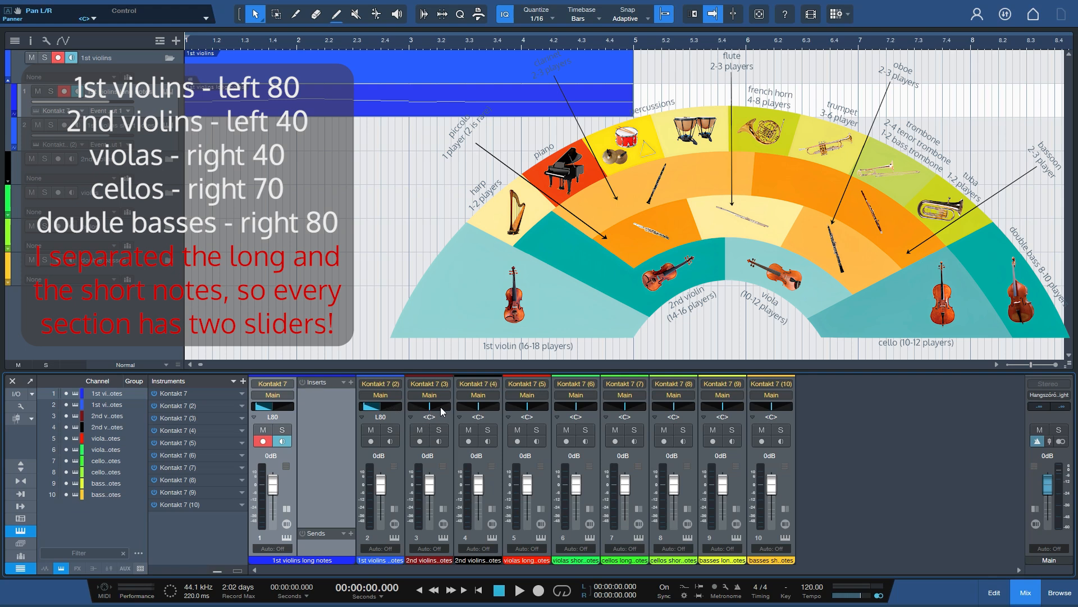
Pan both 2nd violins channels to L40 and both violas channels to R40.
scroll(442, 411, "down", 4)
scroll(478, 413, "down", 5)
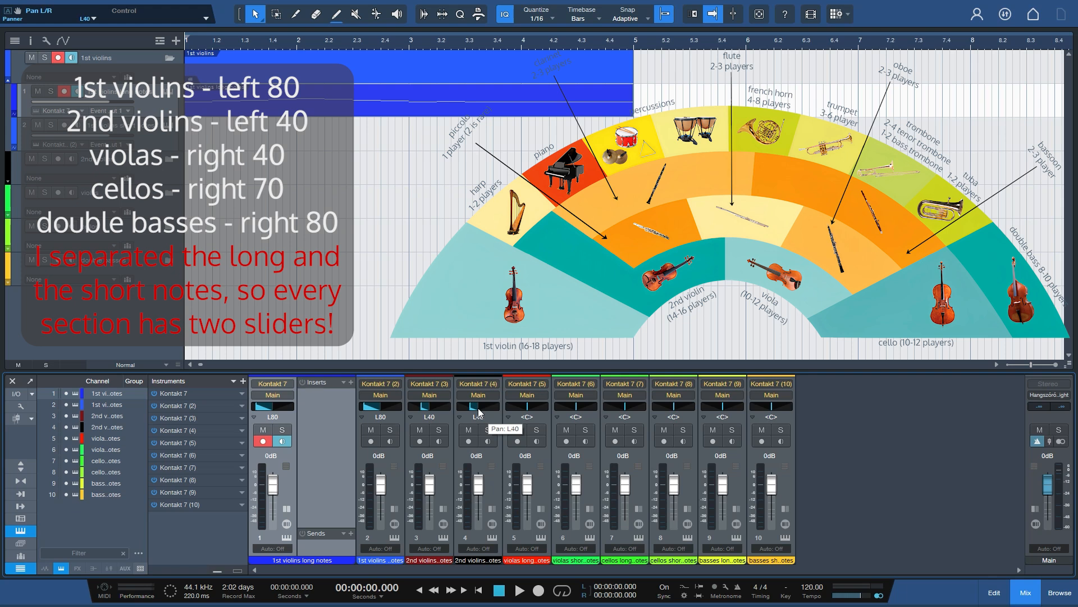
scroll(539, 414, "up", 1)
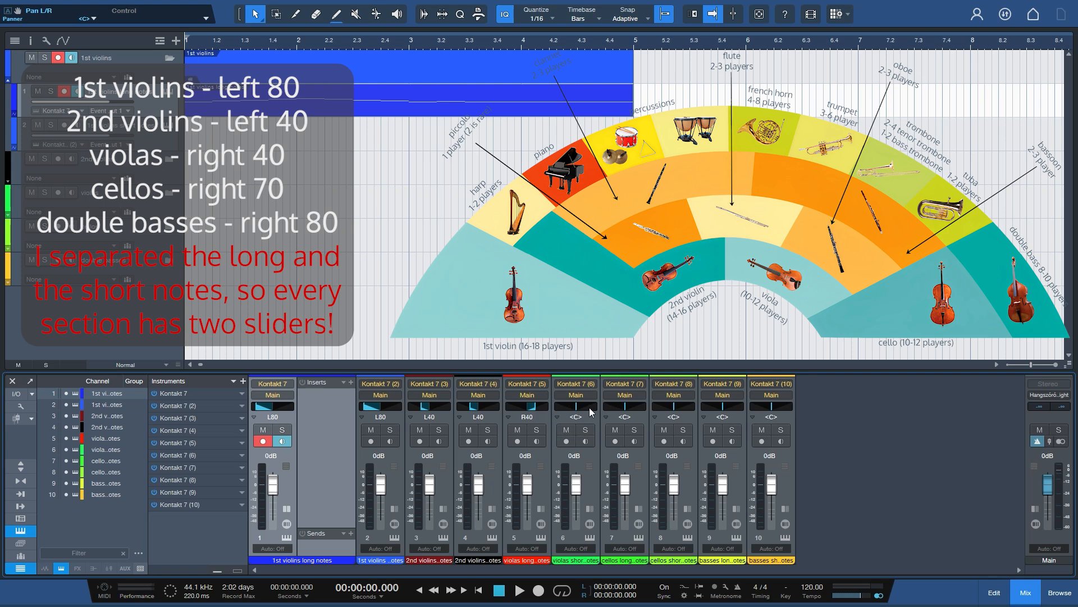
scroll(590, 412, "up", 2)
scroll(590, 412, "up", 1)
scroll(590, 412, "down", 1)
Pan the long notes and short notes channels of the cellos to R70.
double_click(625, 416)
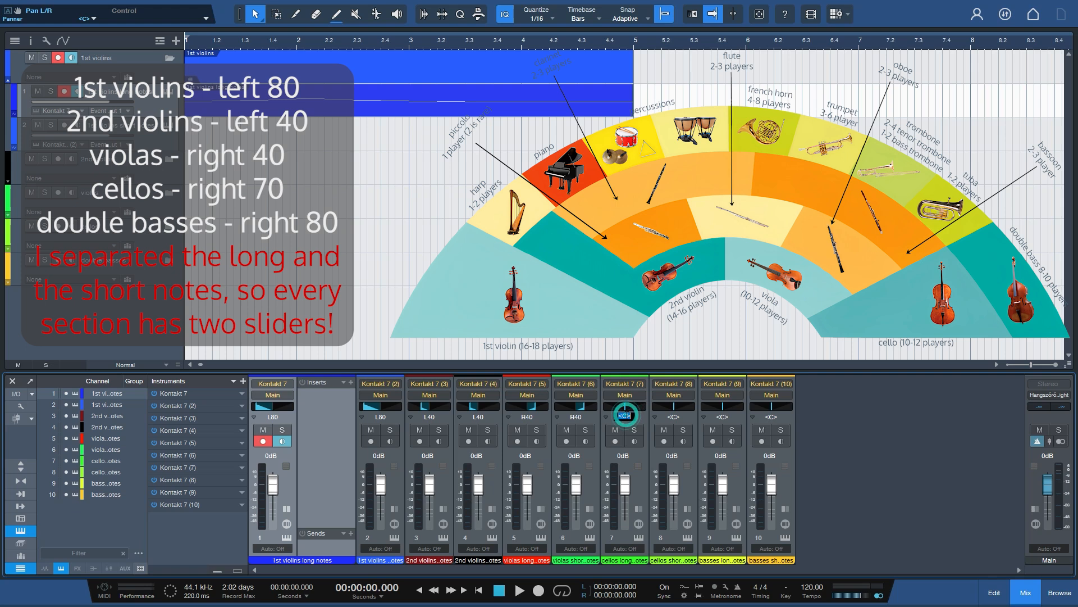
type("R70")
key("Return")
double_click(673, 416)
type("R70")
key("Return")
Pan the long notes and short notes channels of the basses to R80.
double_click(723, 416)
type("R80")
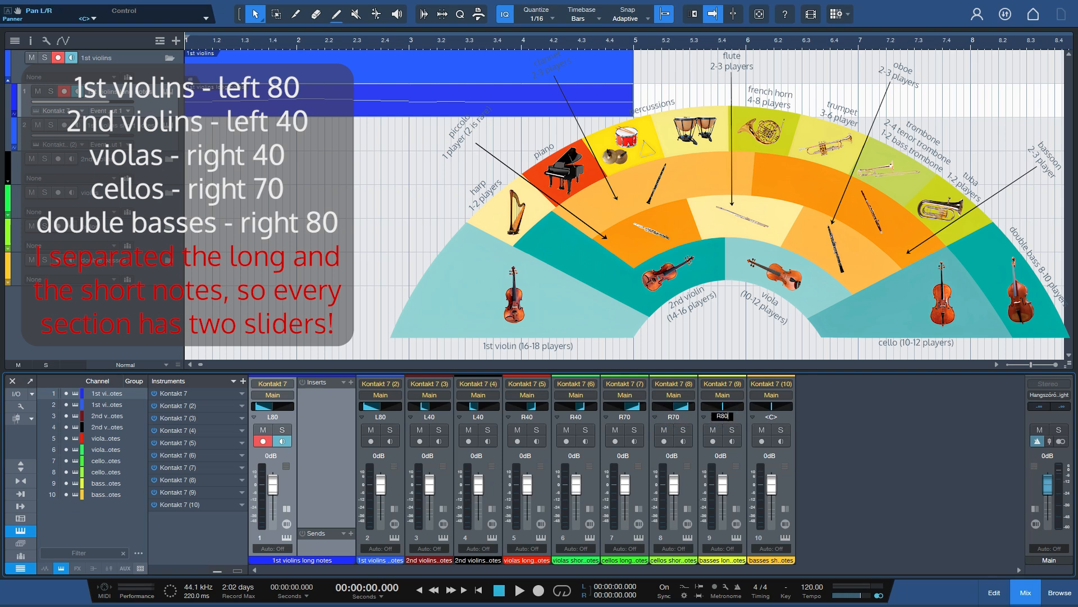
key("Return")
double_click(772, 416)
type("R80")
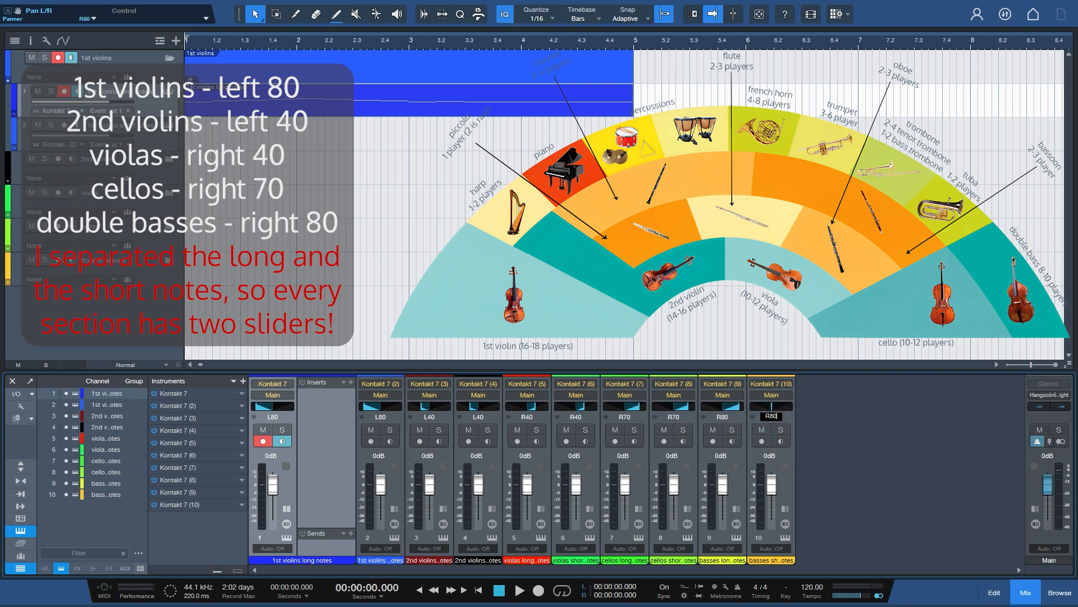
key("Return")
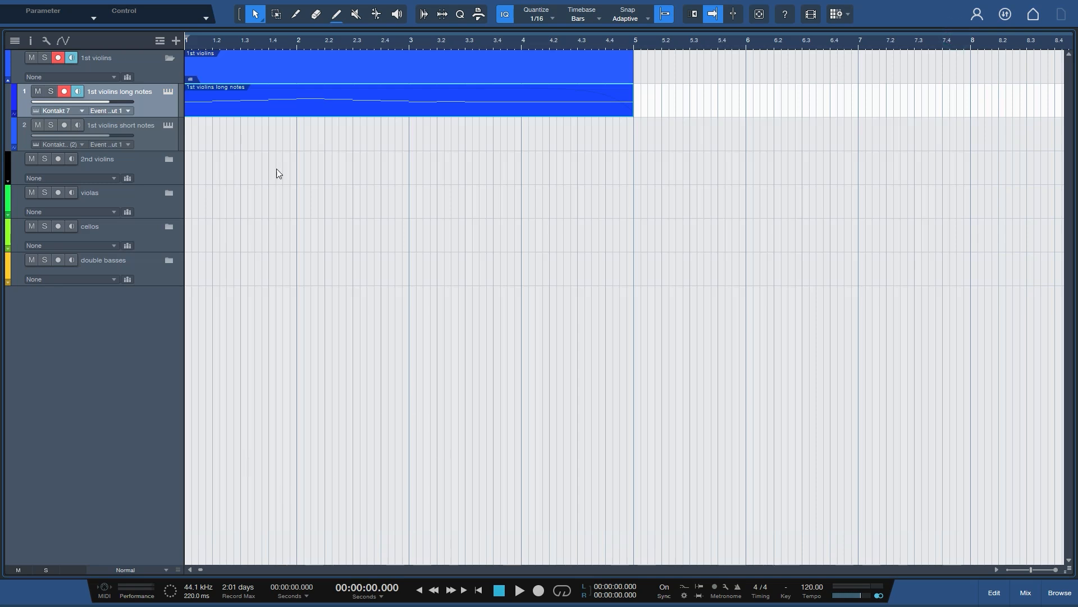
Check the articulation key switches in the switcher editor of the 1st violins long notes instrument, then close the instrument window.
left_click(170, 92)
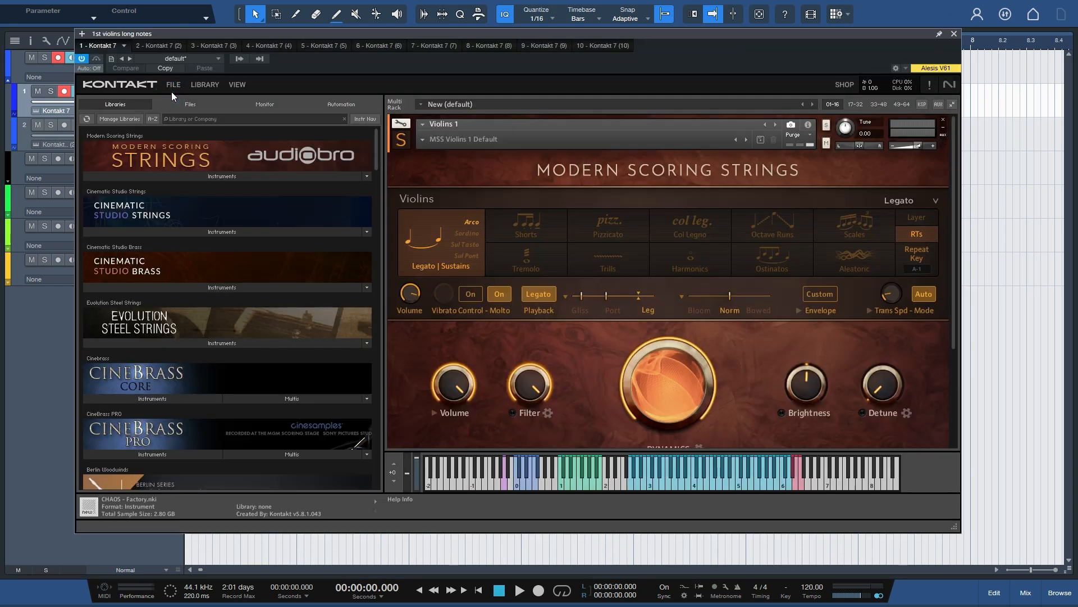
left_click_drag(952, 238, 959, 328)
left_click(449, 334)
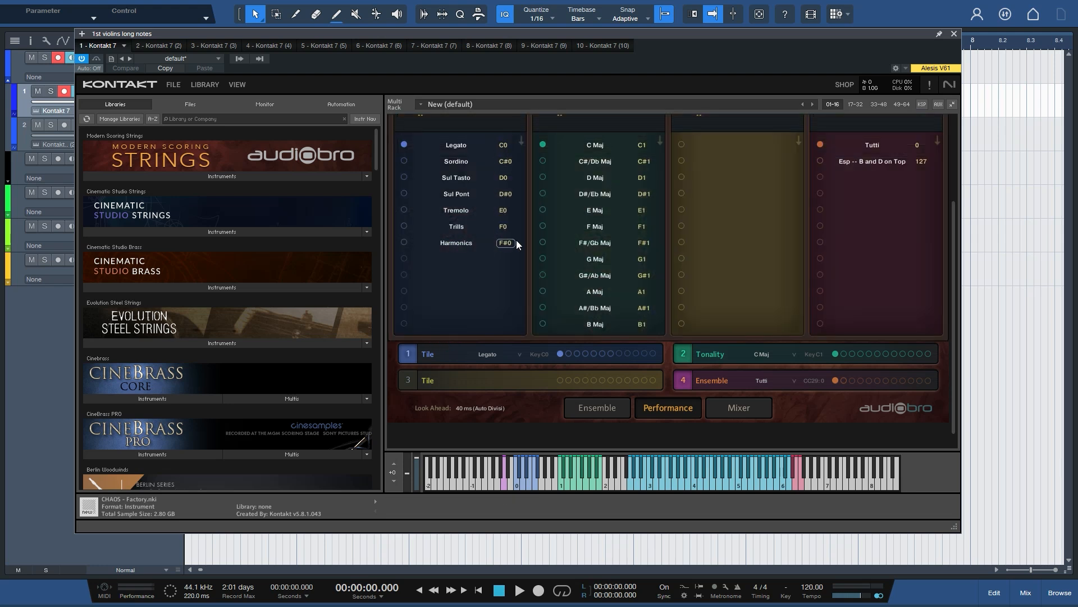
left_click(954, 34)
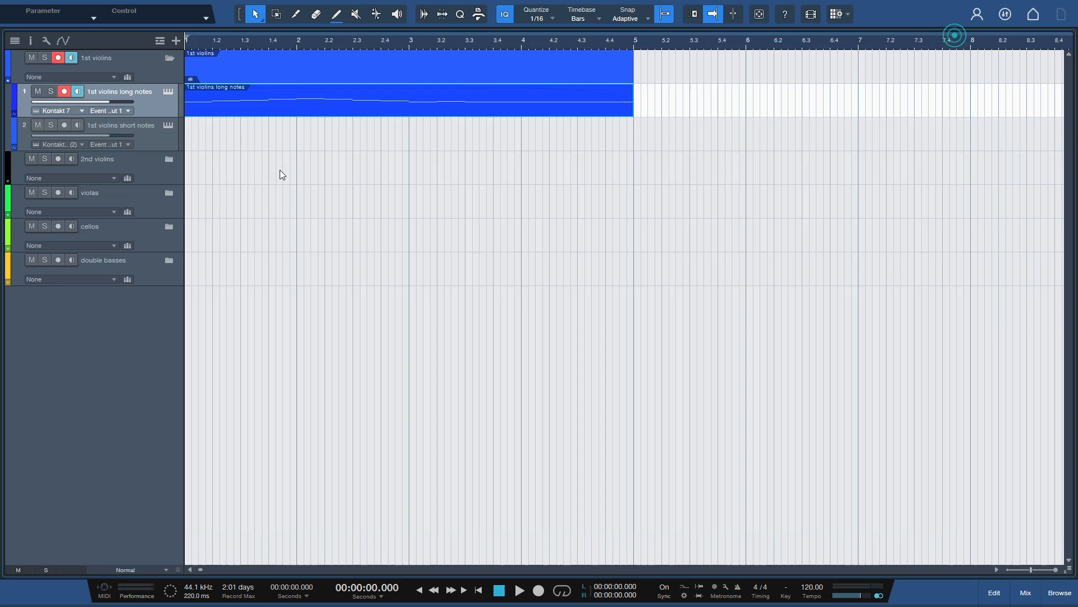
Open the Sound Variations editor for the 1st violins long notes part and bring up its Kontakt instrument window.
double_click(240, 105)
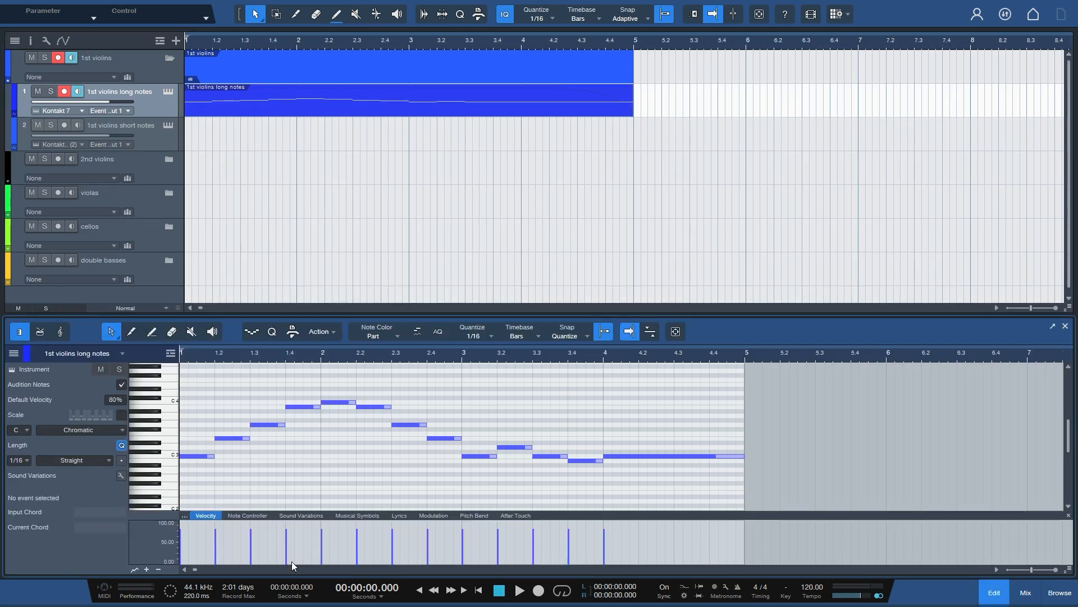
left_click(297, 516)
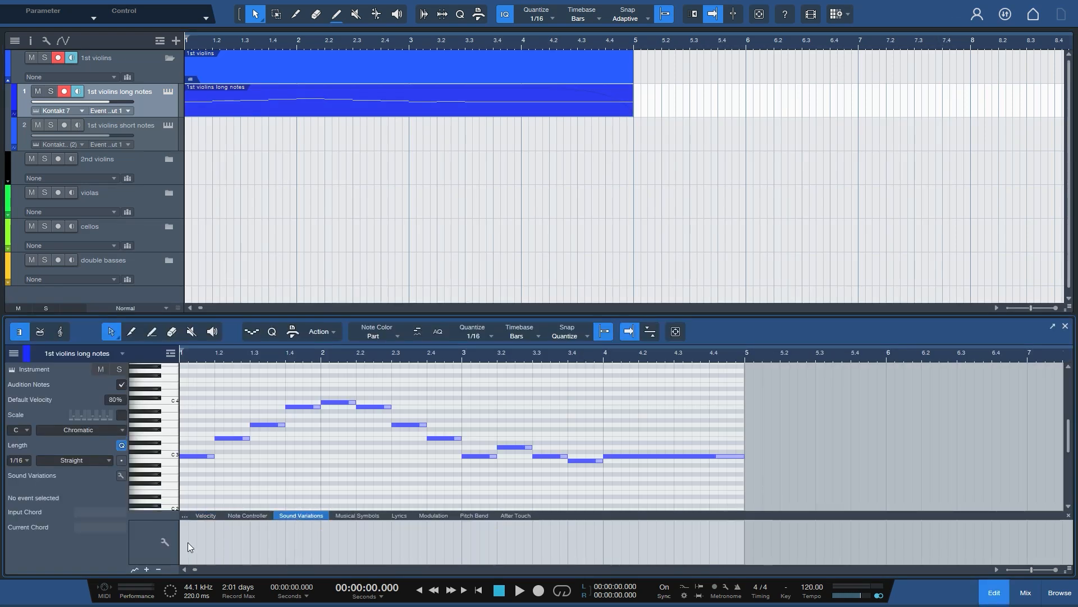
left_click(168, 541)
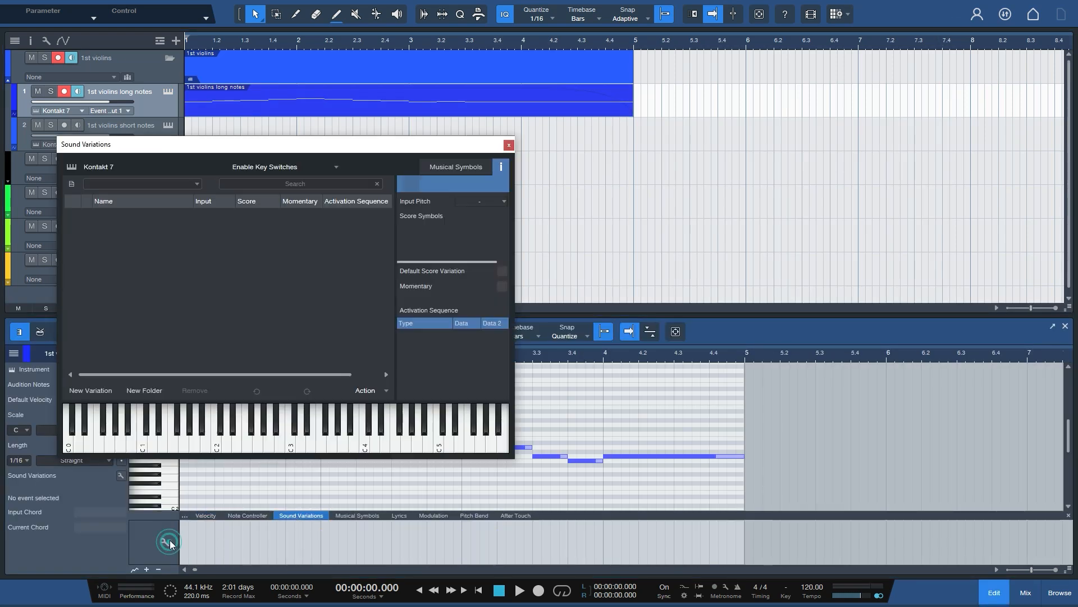
left_click(169, 93)
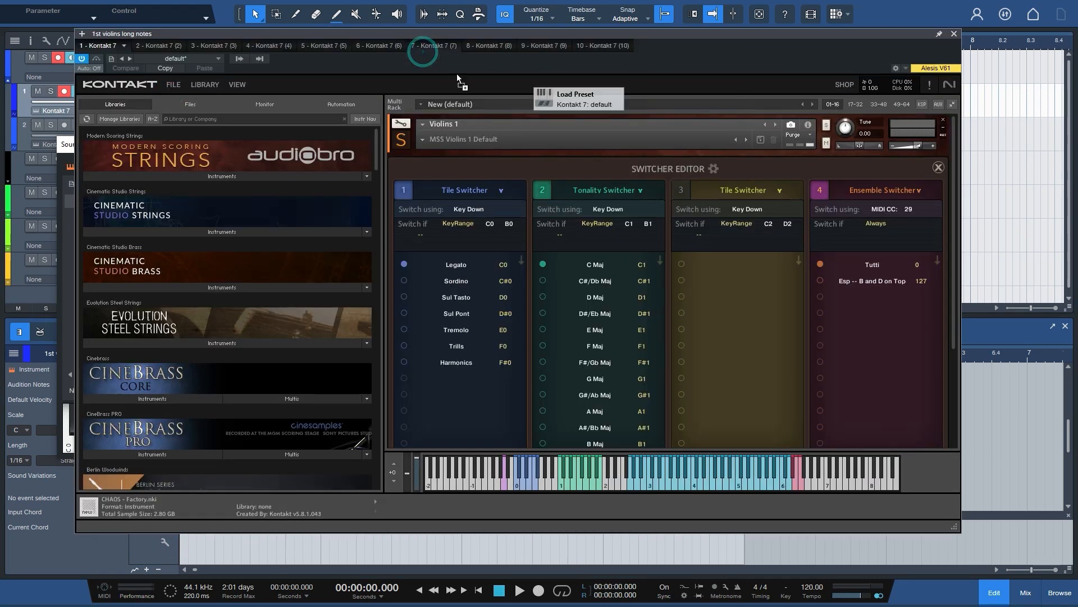
Arrange the Kontakt instrument window and the Sound Variations editor side by side, keeping the articulation key switch list in view.
left_click_drag(443, 75, 847, 112)
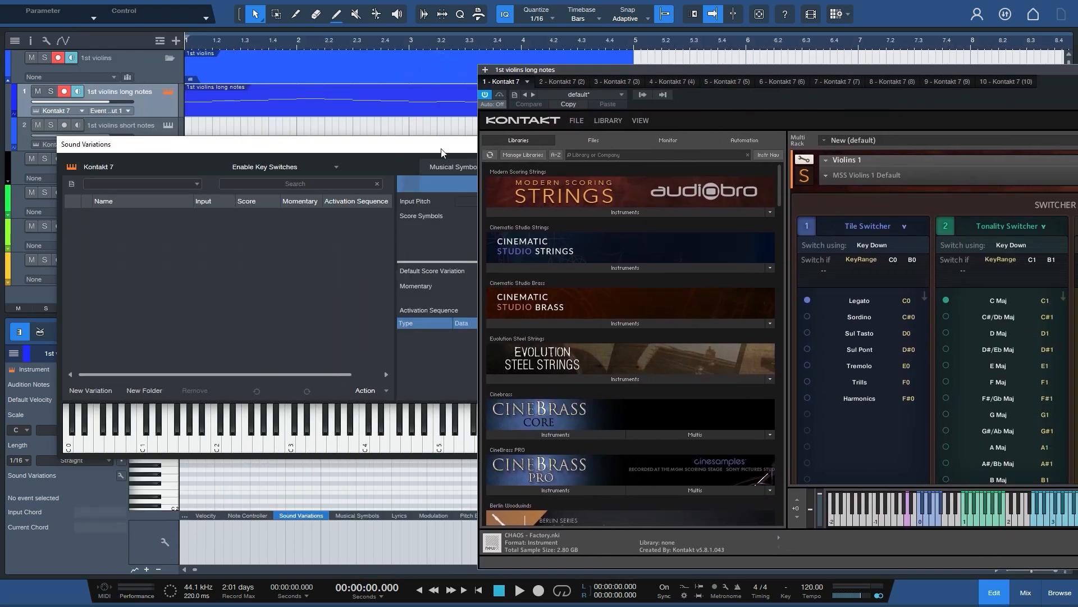
left_click_drag(425, 144, 343, 157)
left_click_drag(713, 92, 667, 93)
left_click_drag(212, 152, 278, 147)
Add a sound variation named legato with input C0 and activation sequence C0.
left_click(73, 394)
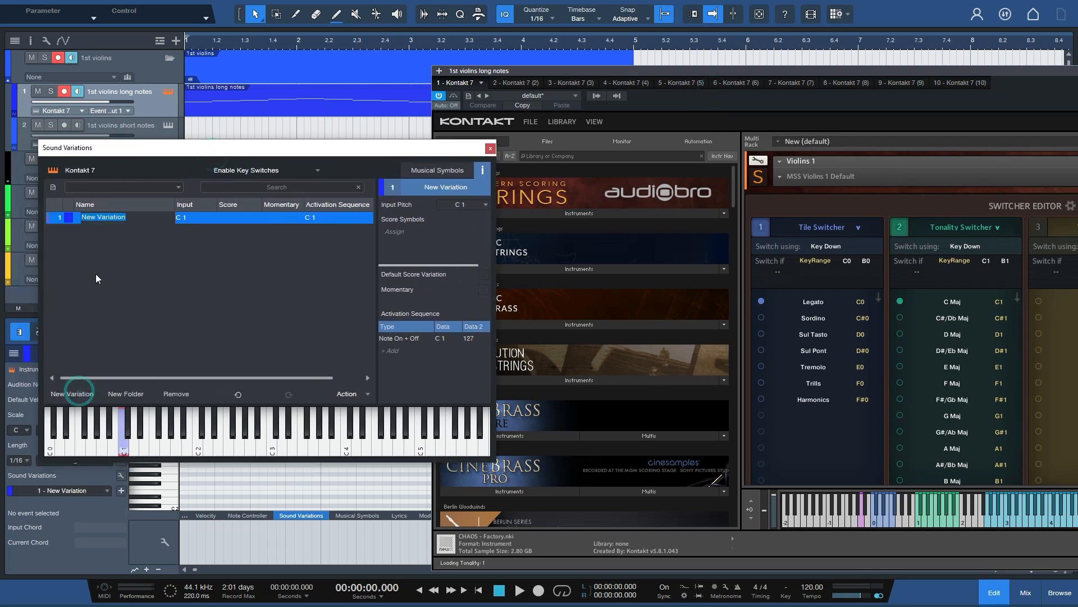
type("legato")
key("Return")
double_click(182, 217)
type("C0")
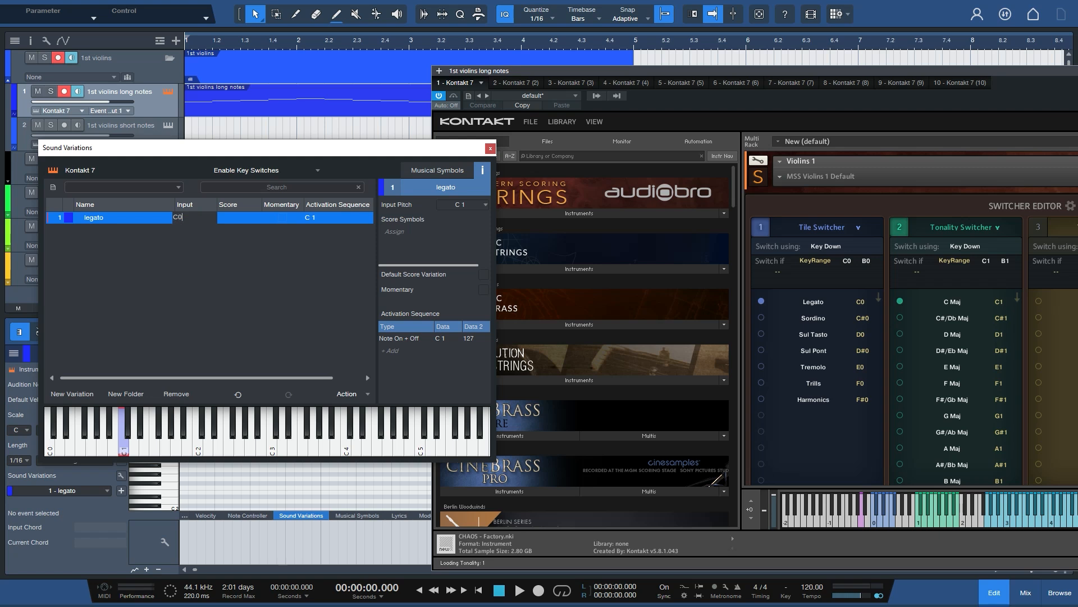
left_click(262, 266)
double_click(338, 219)
type("C0")
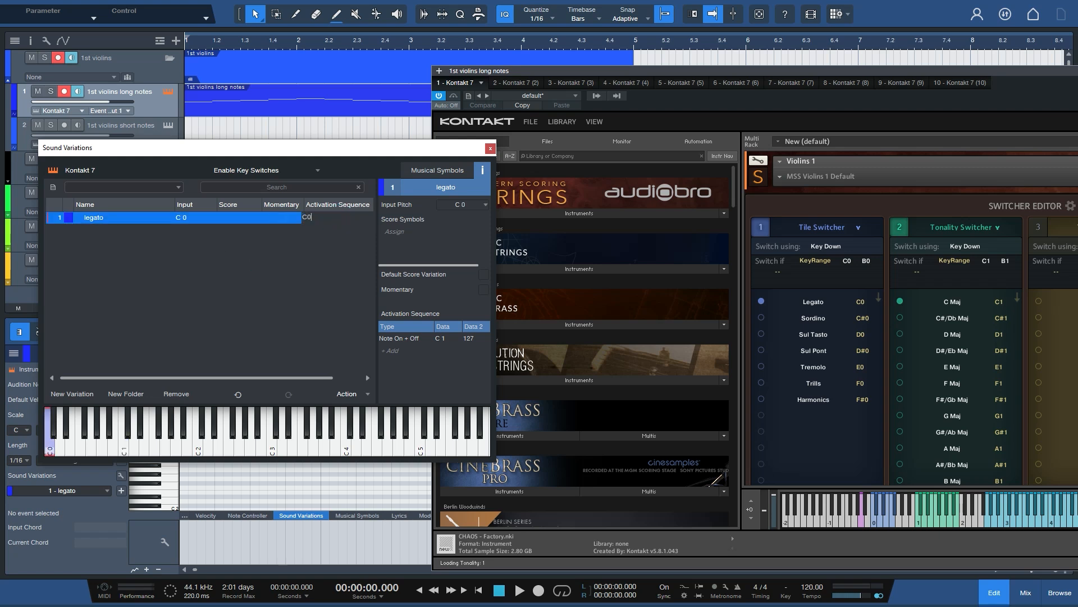
left_click(298, 304)
Add two sound variations named sordino and sul tasto on C#0 and D0.
left_click(79, 394)
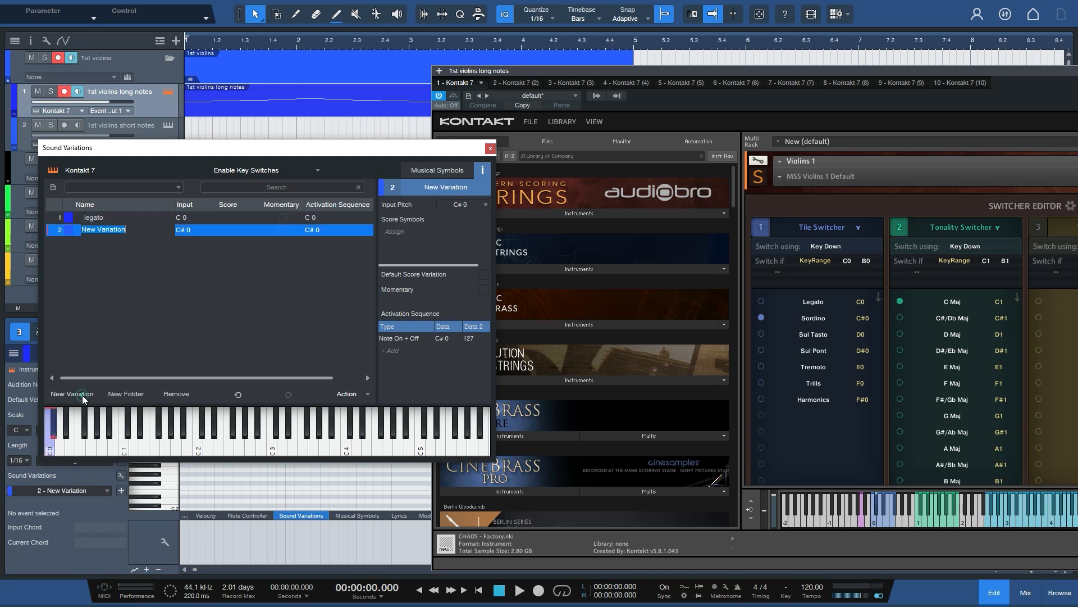
type("sordino")
key("Return")
left_click(62, 396)
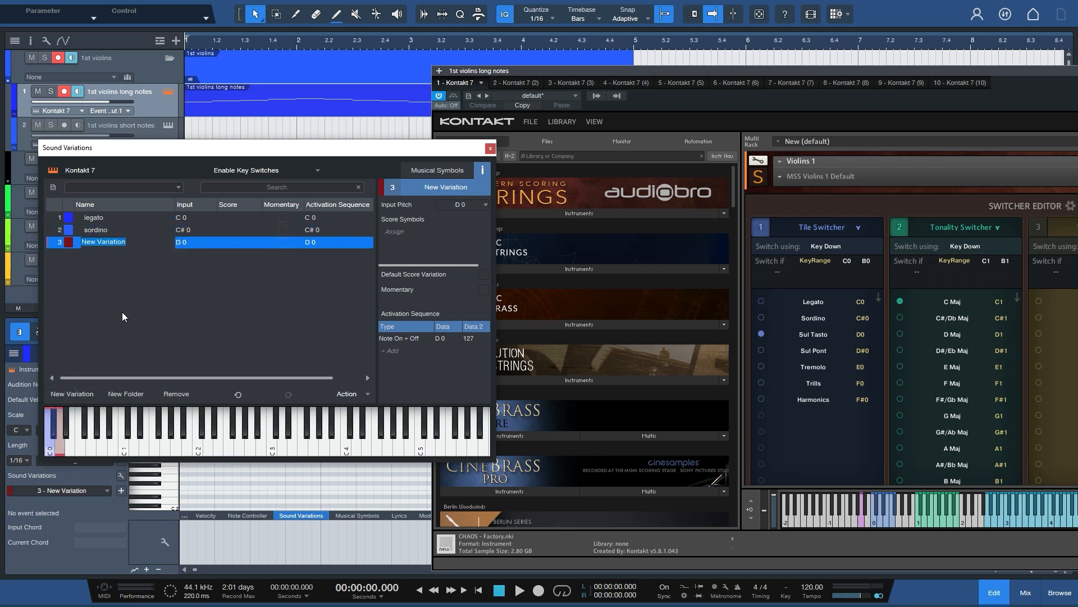
type("sul tasto")
key("Return")
Add two sound variations named sul pont and tremolo on D#0 and E0.
left_click(90, 394)
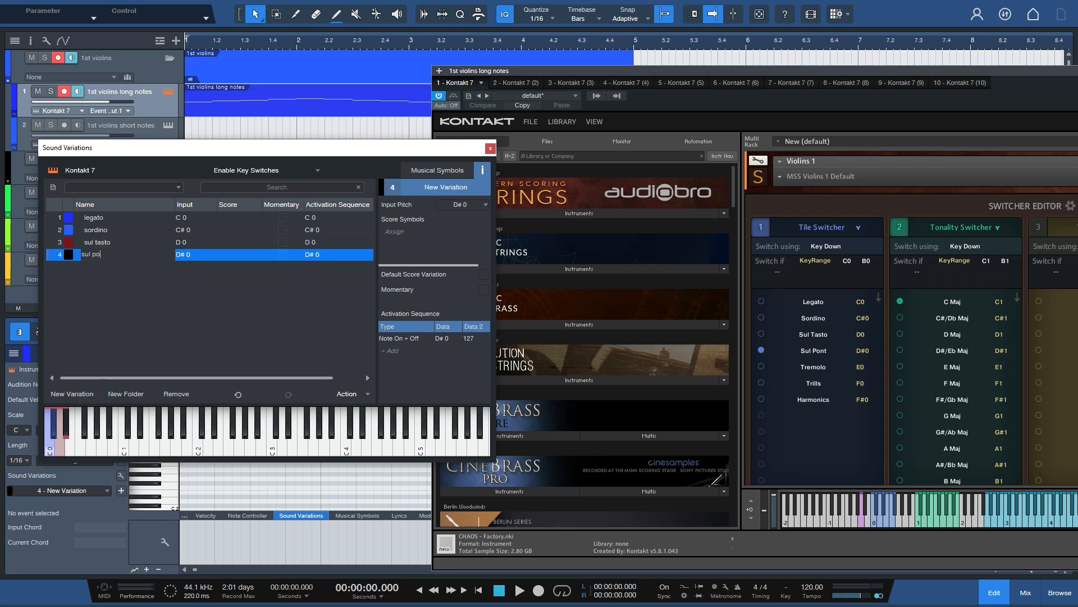
key("Return")
left_click(77, 393)
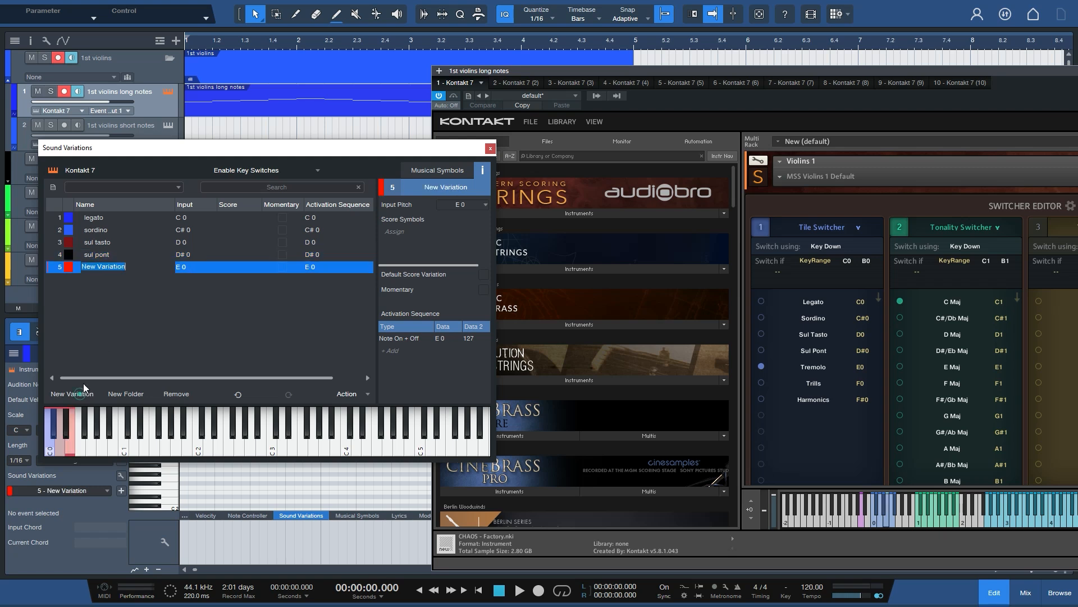
type("tremol")
key("Return")
Add two sound variations named trills and harmonics on F0 and F#0.
left_click(72, 393)
type("trills")
key("Return")
left_click(145, 329)
left_click(80, 393)
type("harmonics")
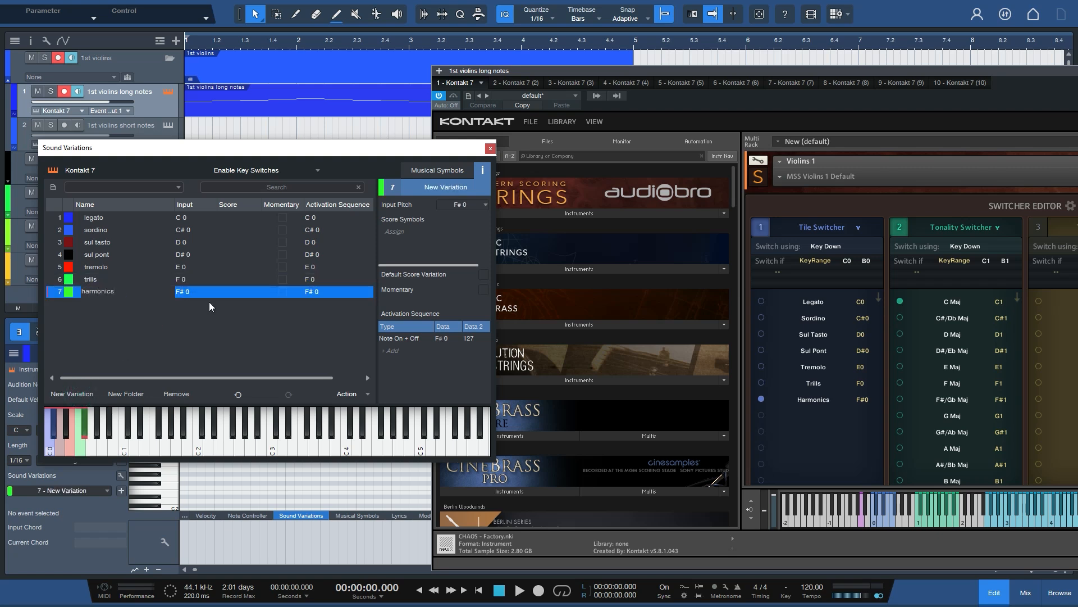
key("Return")
left_click(255, 317)
Close the Sound Variations editor and the Kontakt instrument window.
left_click(490, 147)
left_click_drag(750, 105, 534, 94)
left_click(1022, 59)
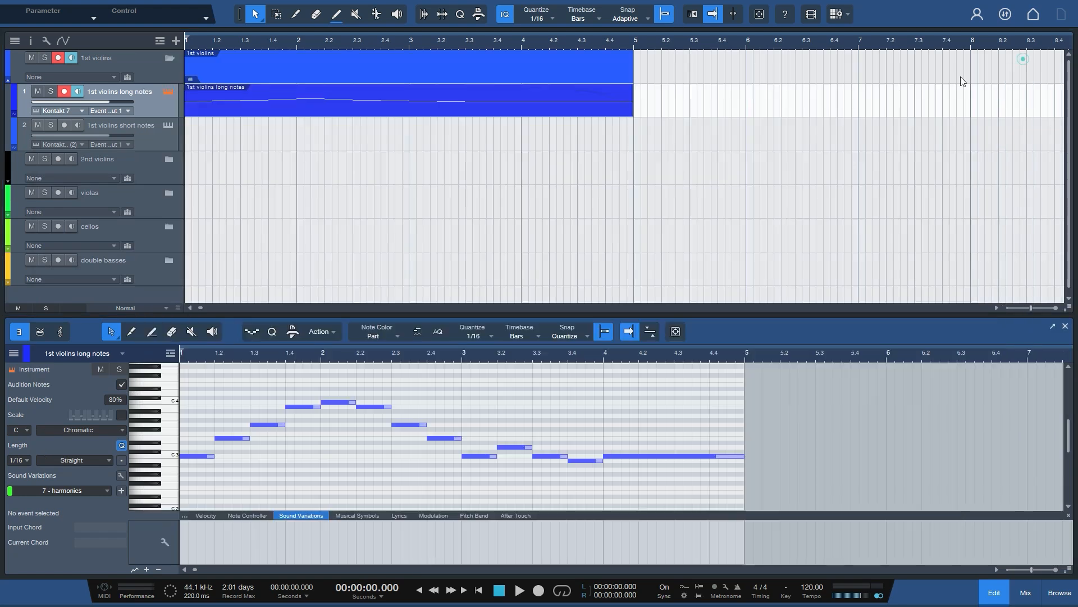
Insert the legato sound variation at the start of the 1st violins long notes part and play it back.
left_click(151, 332)
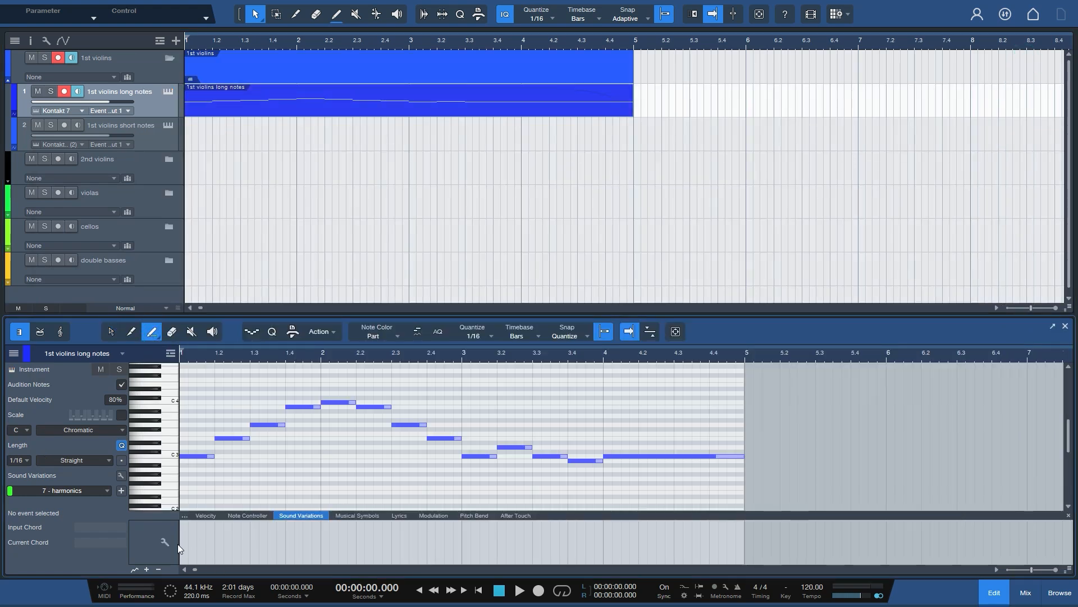
left_click(185, 540)
left_click(215, 460)
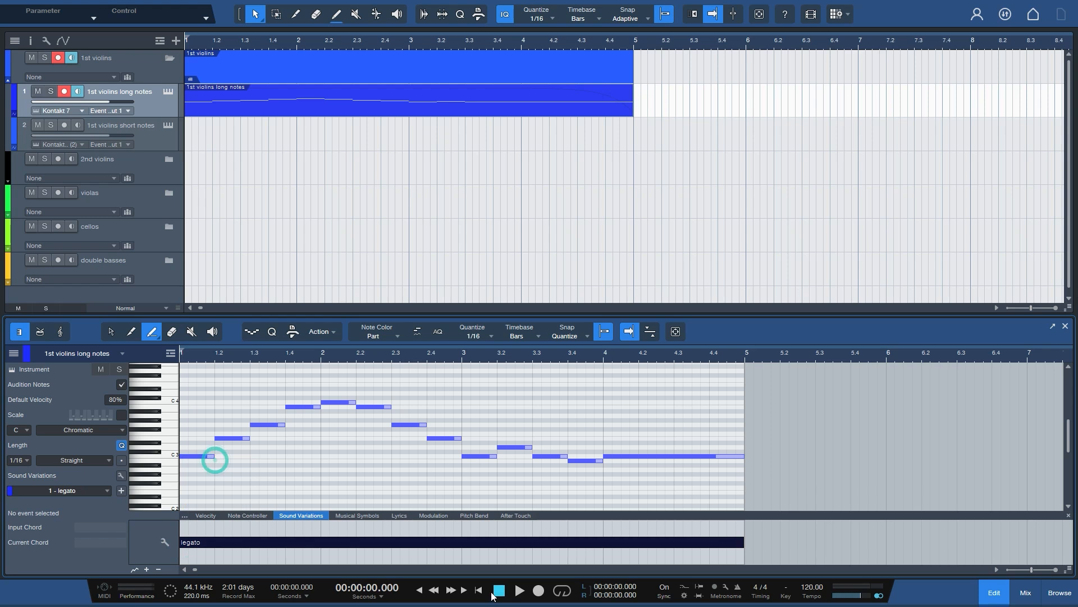
left_click(517, 593)
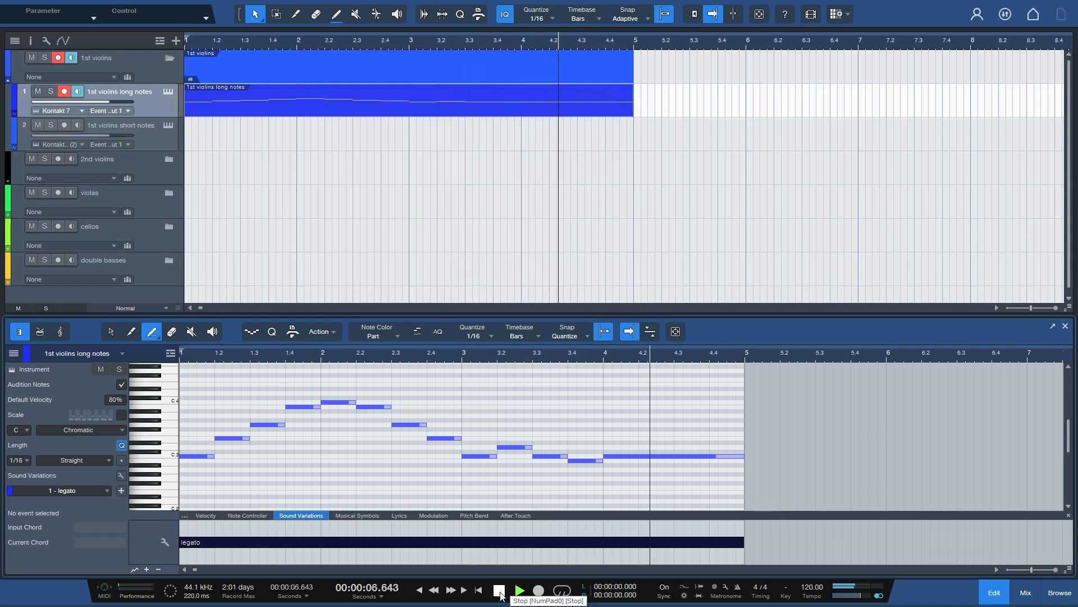
left_click(499, 591)
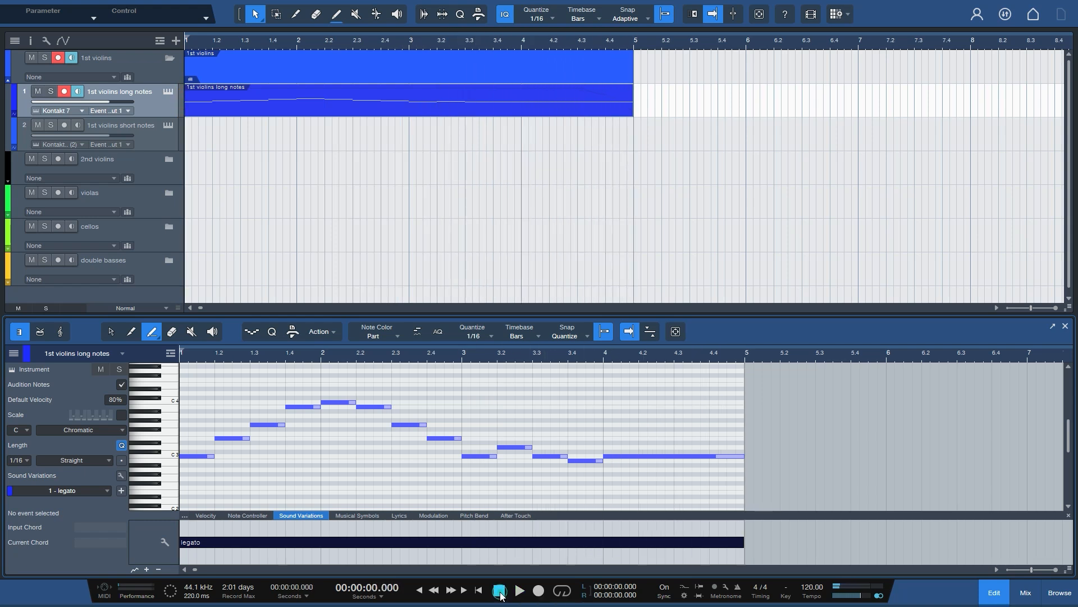
Change the part's legato sound variation to tremolo and start playback.
left_click(111, 332)
left_click(242, 545)
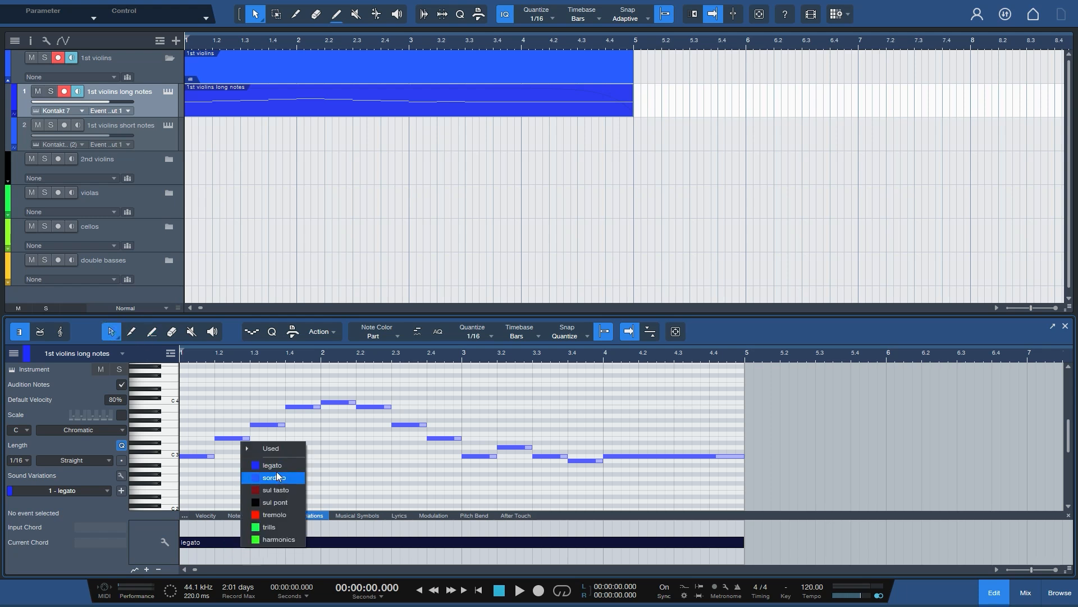
left_click(274, 514)
left_click(519, 591)
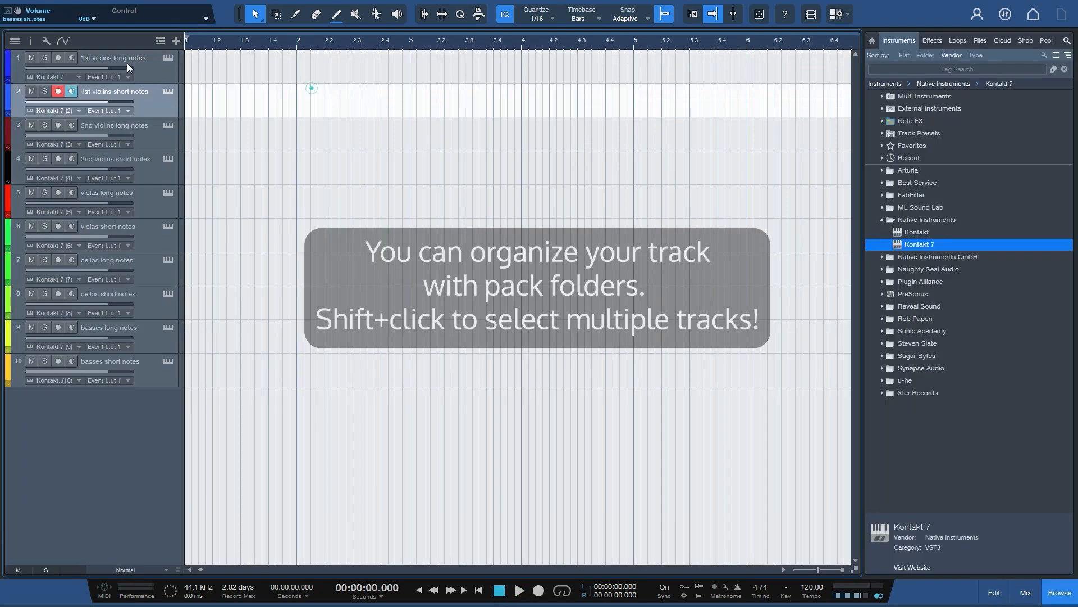
Pack the 1st violins long notes and short notes tracks into a folder named 1st violins.
left_click(130, 64)
left_click(158, 99, "shift")
right_click(156, 67)
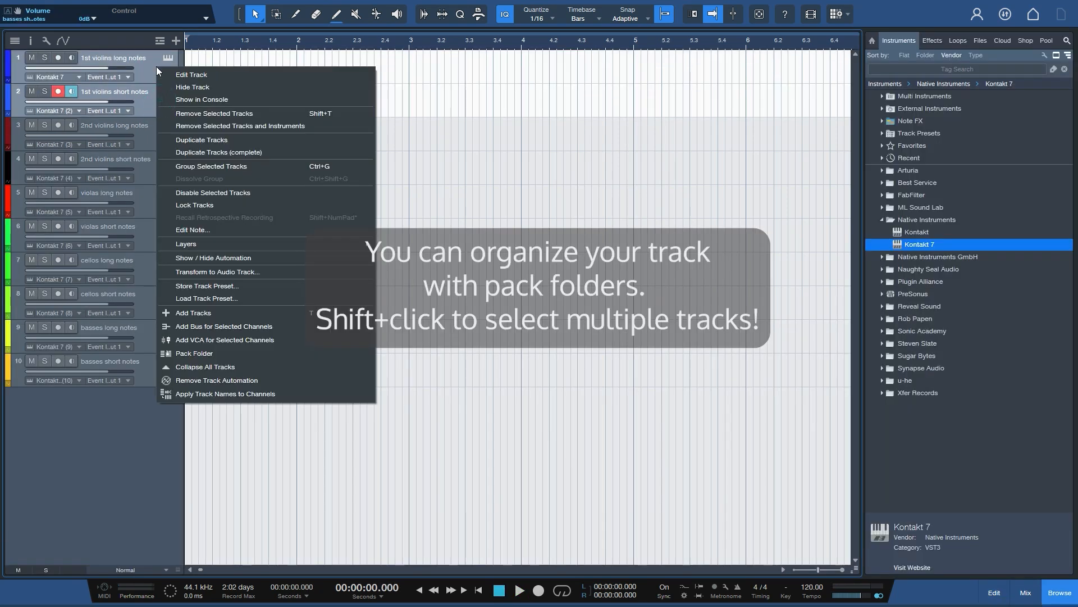
left_click(190, 352)
double_click(99, 56)
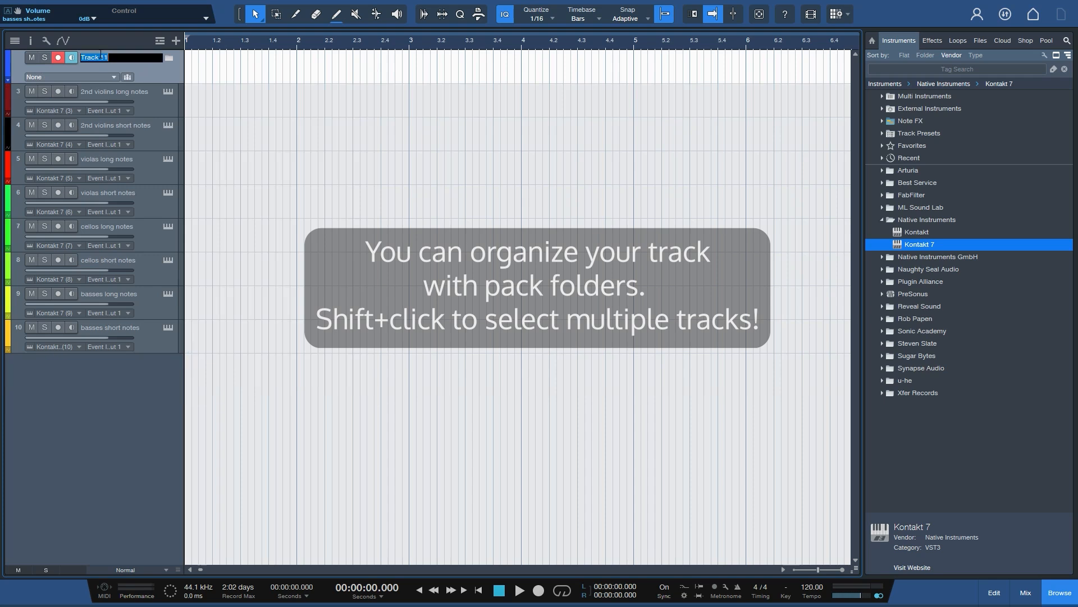
type("1")
Pack the 2nd violins long notes and short notes tracks into a folder named 2nd violins.
left_click(144, 125)
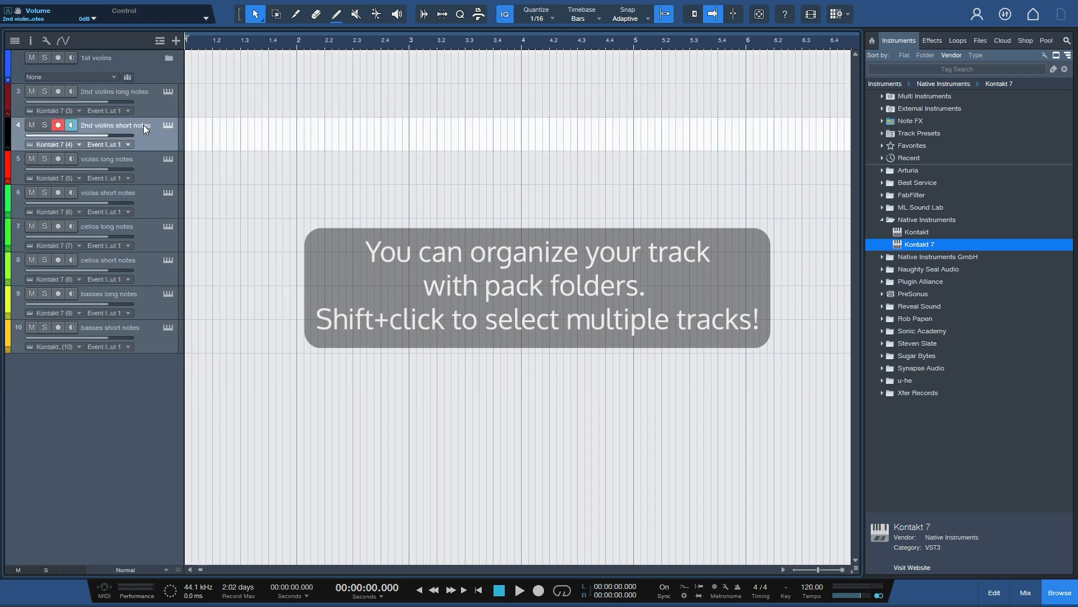
left_click(157, 104, "shift")
right_click(151, 104)
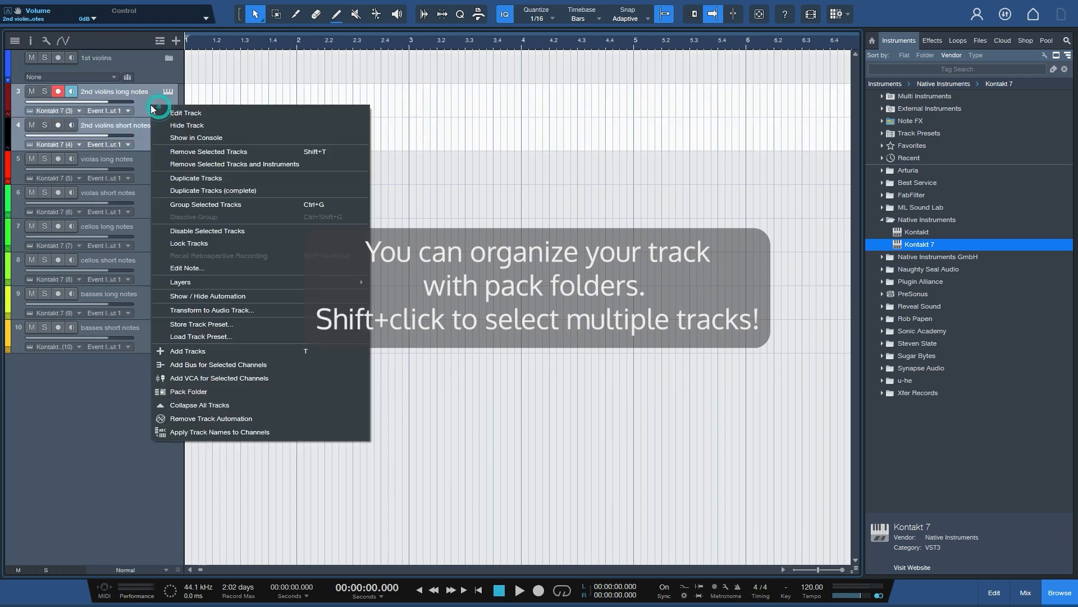
left_click(190, 393)
double_click(86, 90)
type("2nd violi")
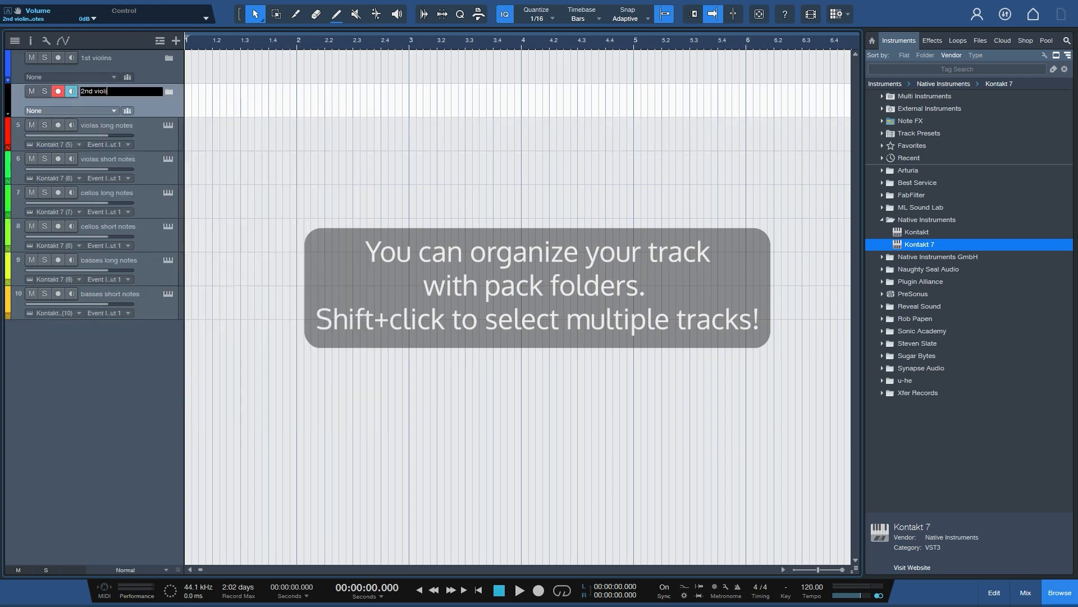
type("ns")
key("Return")
Pack the violas long notes and short notes tracks into a folder named violas.
left_click(147, 166)
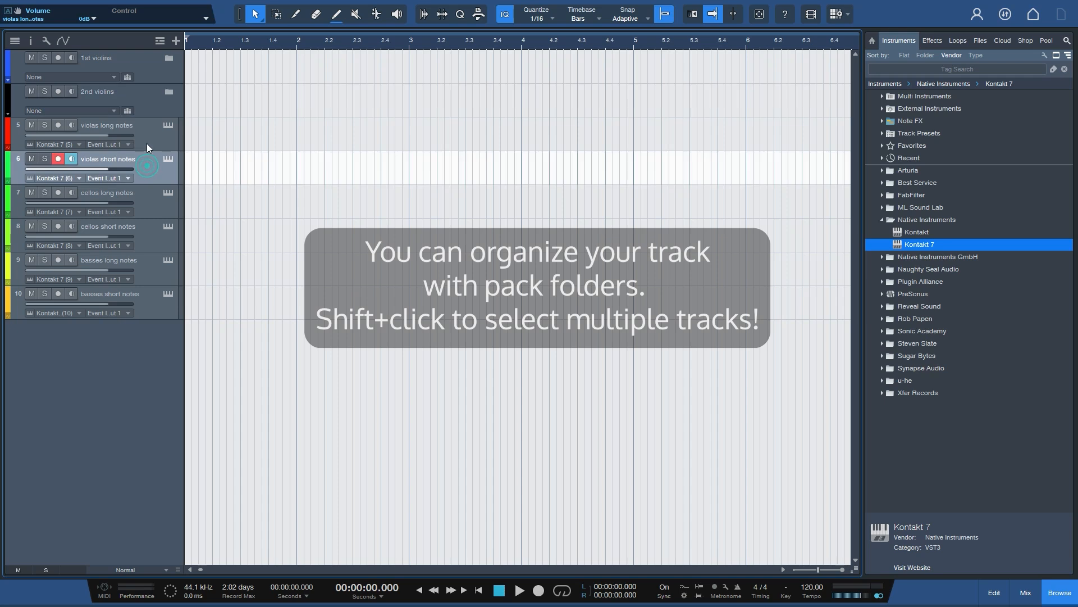
left_click(146, 143, "shift")
right_click(138, 141)
left_click(188, 427)
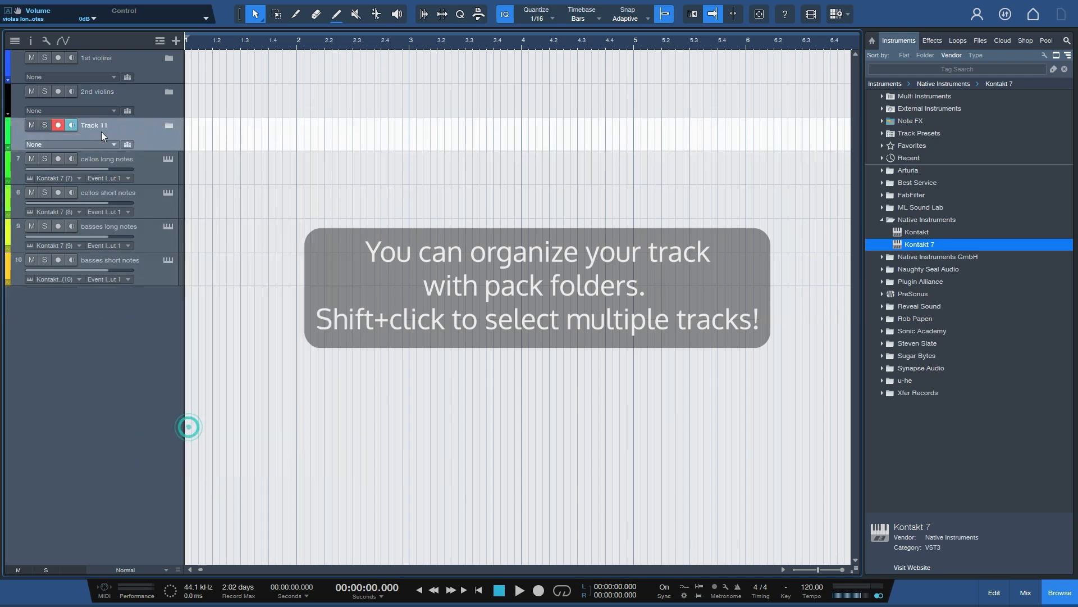
double_click(89, 126)
type("vi")
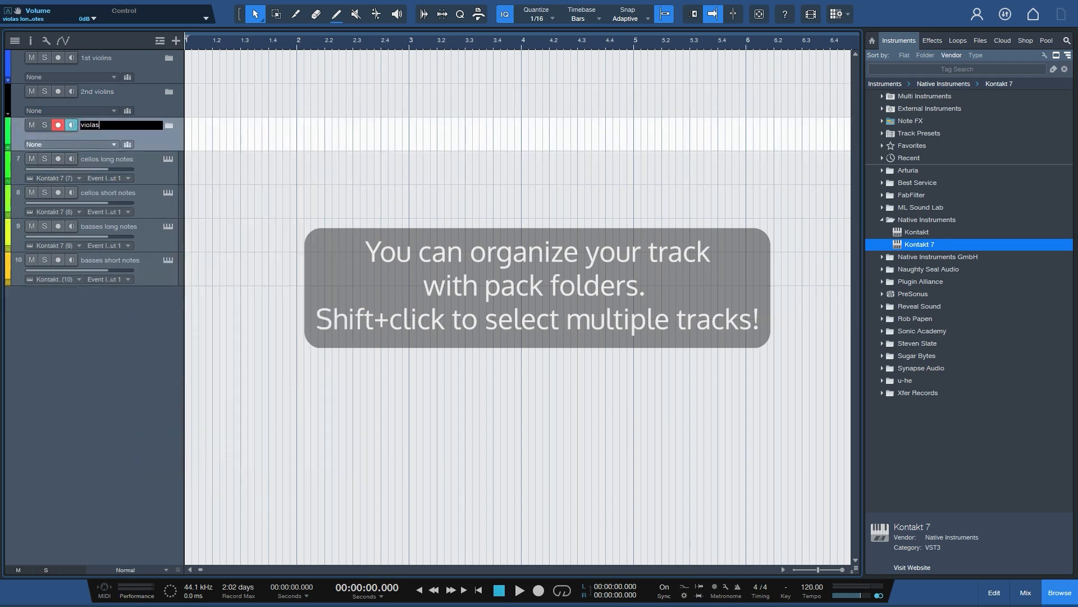
type("olas")
key("Return")
Pack the cellos long notes and short notes tracks into a folder named cellos.
left_click(127, 191)
left_click(140, 167, "shift")
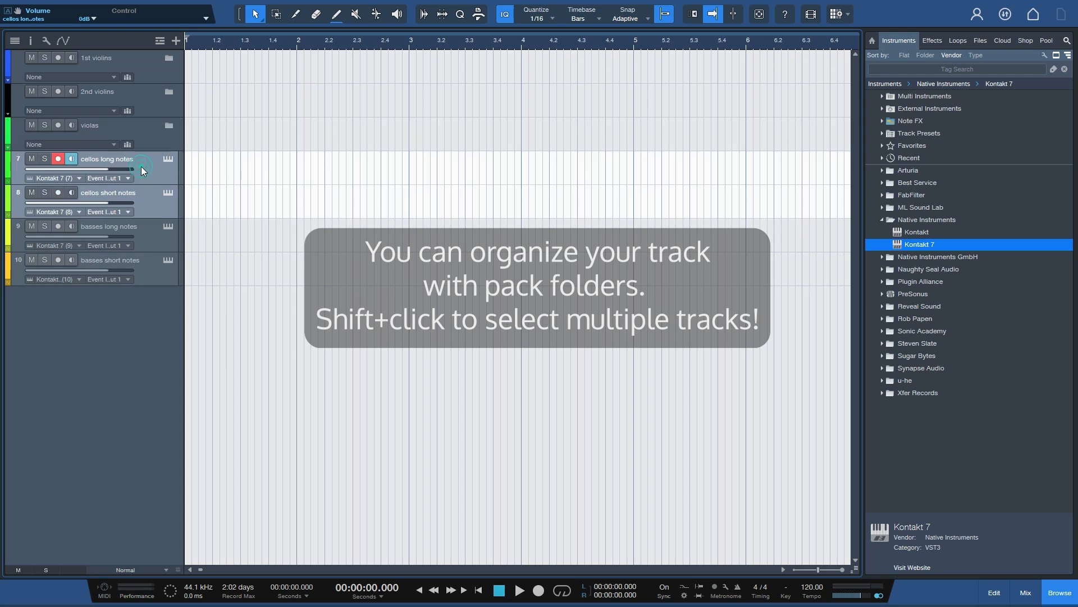
right_click(141, 166)
left_click(201, 448)
double_click(101, 158)
type("cellos")
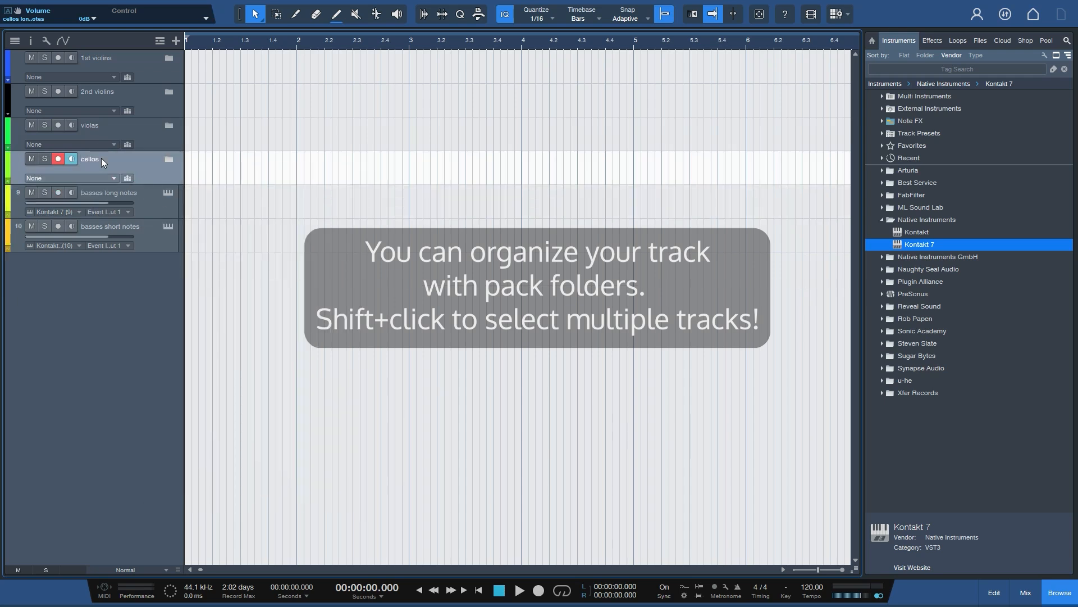
Pack the basses long notes and short notes tracks into a folder named double basses.
left_click(115, 231)
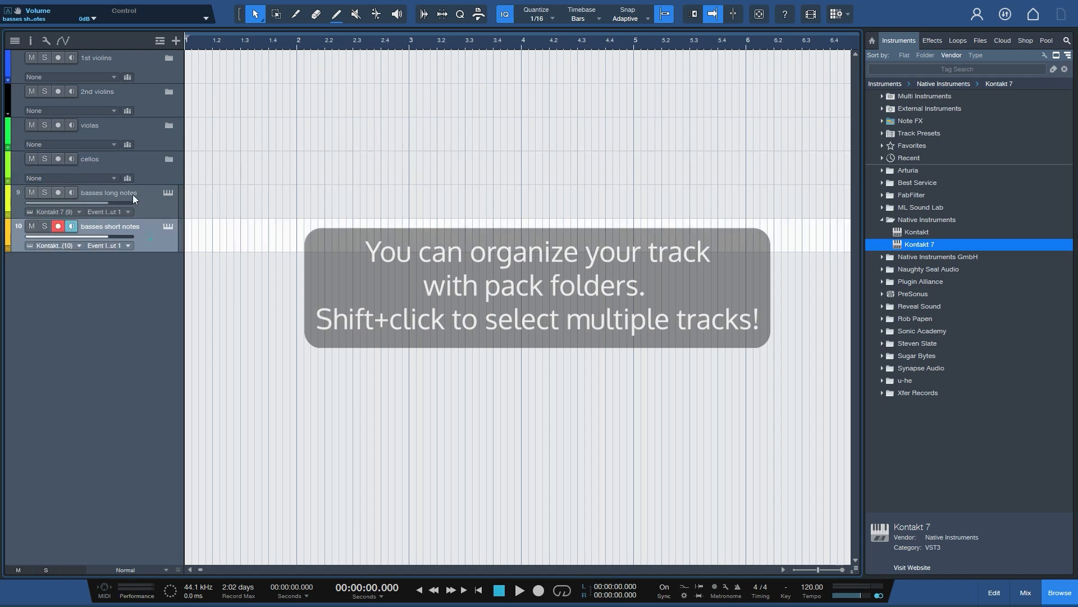
left_click(151, 203, "shift")
right_click(151, 203)
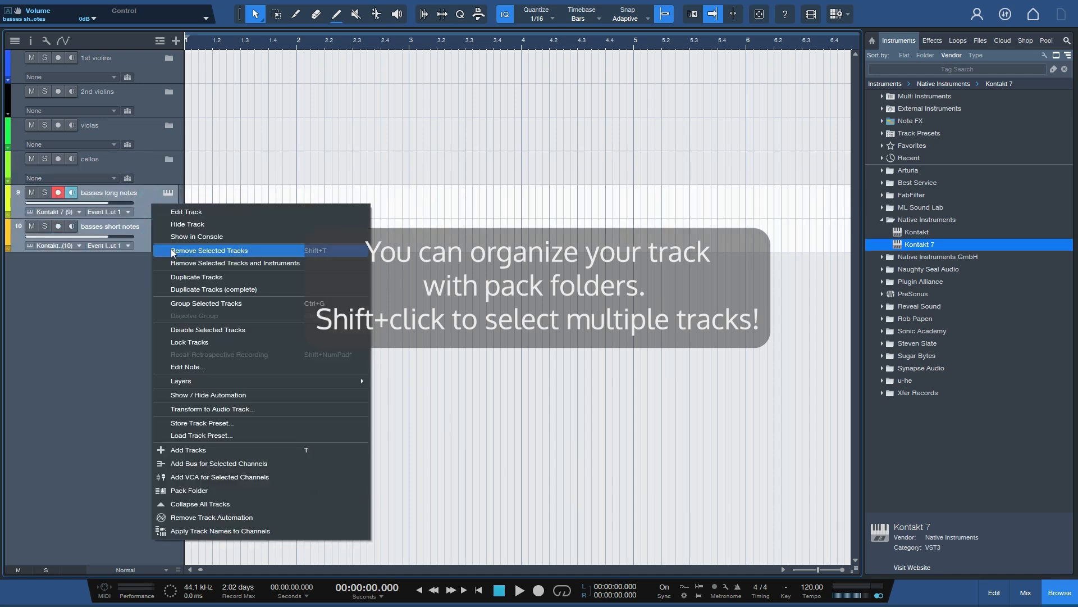
left_click(178, 493)
double_click(91, 193)
type("double basses")
key("Return")
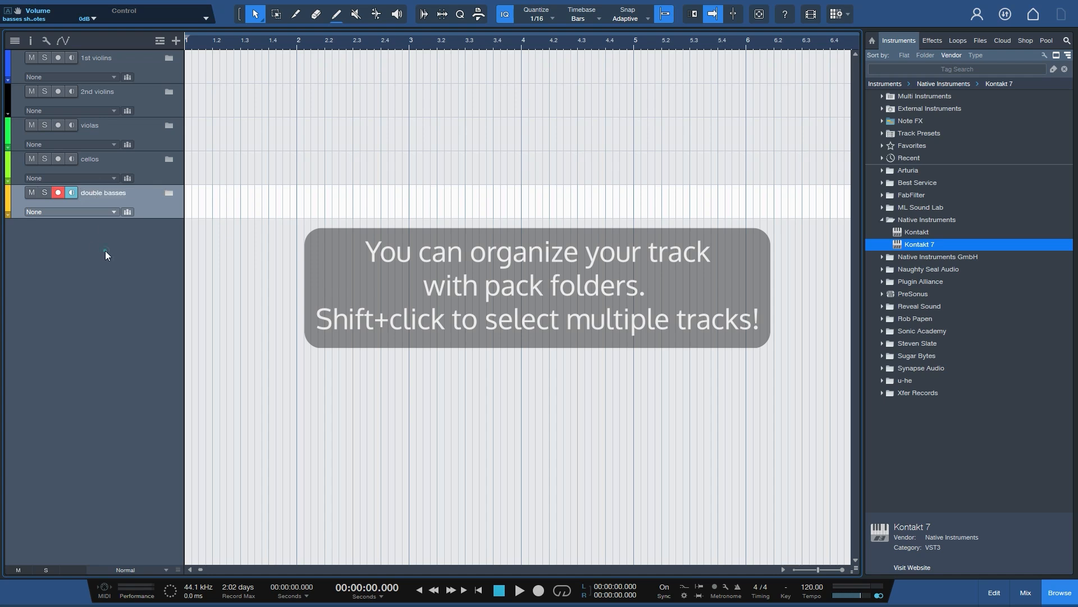